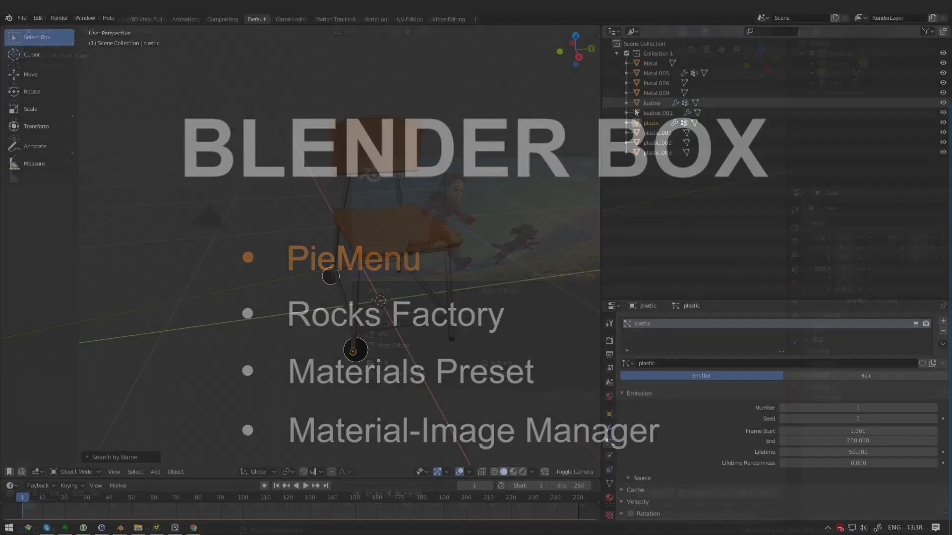
# Step: Parent the leather parts under an empty named Leather and move it to Collection 1
pyautogui.press('q')
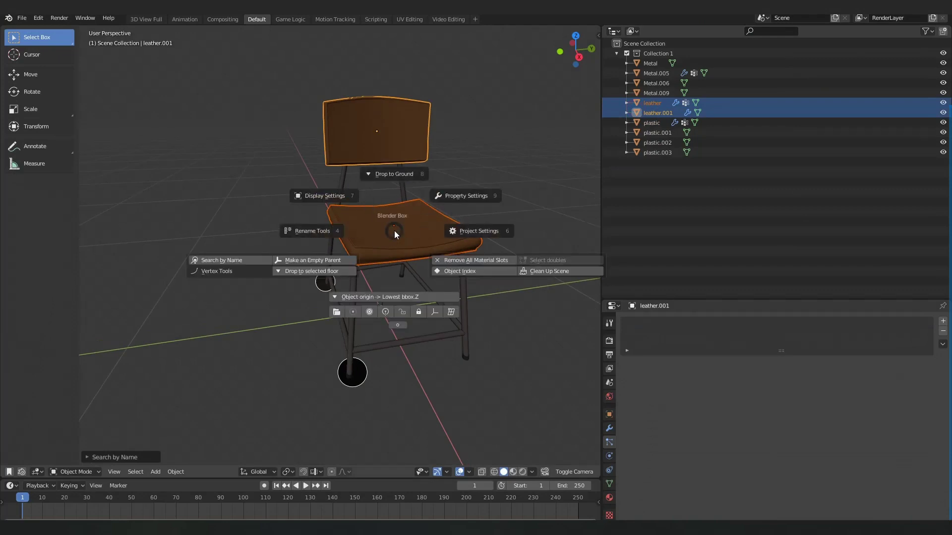
pyautogui.click(335, 252)
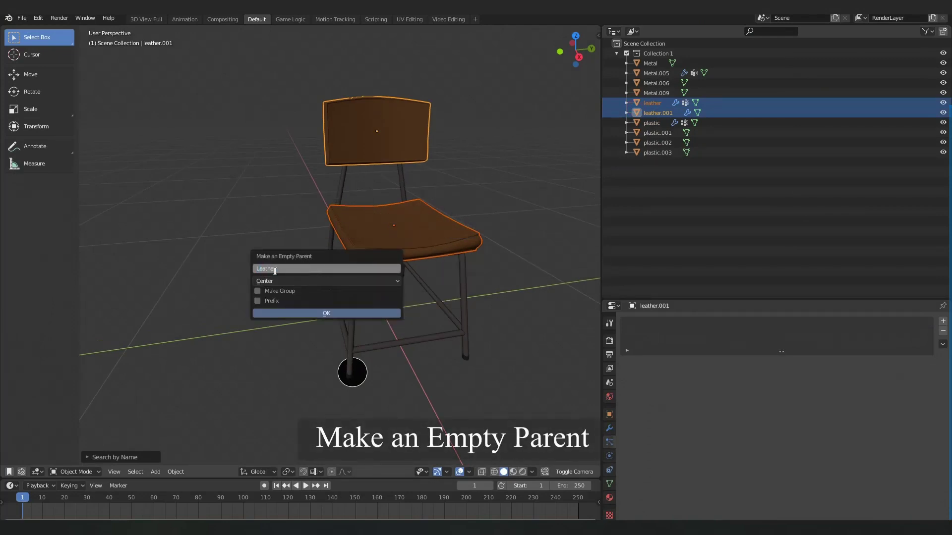
pyautogui.click(327, 314)
pyautogui.click(617, 164)
pyautogui.press('m')
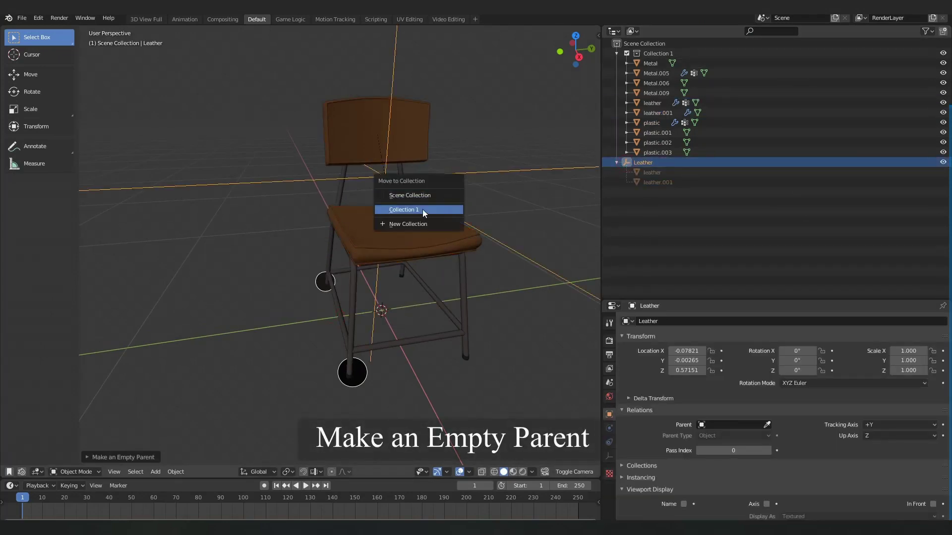
pyautogui.click(424, 213)
# Step: Parent the selected metal chair parts under a new empty named Metal.001
pyautogui.click(668, 122)
pyautogui.keyDown('shift'); pyautogui.click(637, 93); pyautogui.keyUp('shift')
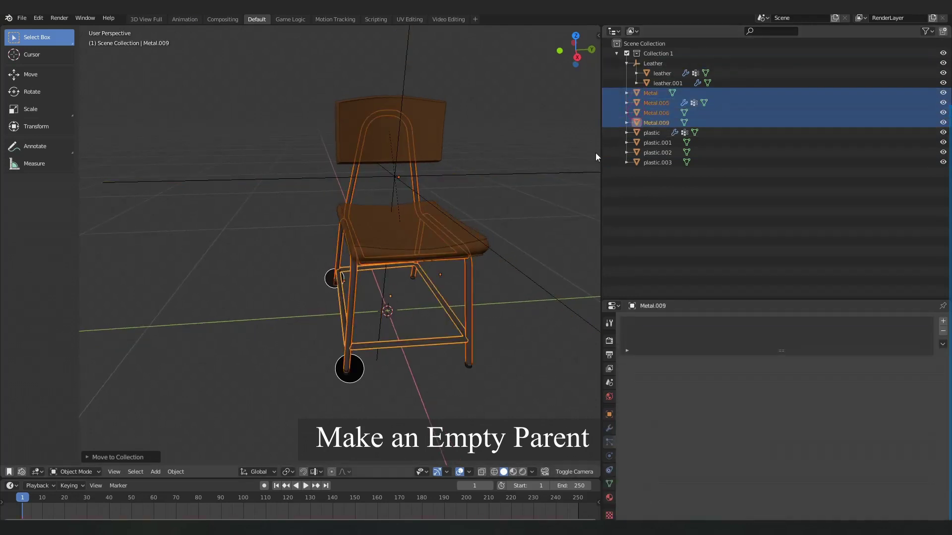
pyautogui.press('q')
pyautogui.click(310, 268)
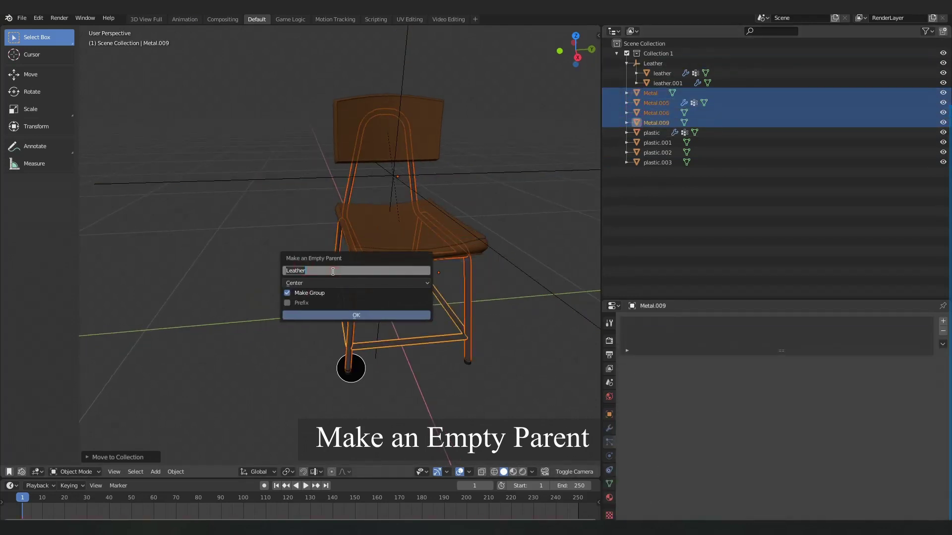
pyautogui.write('Metal')
pyautogui.press('Return')
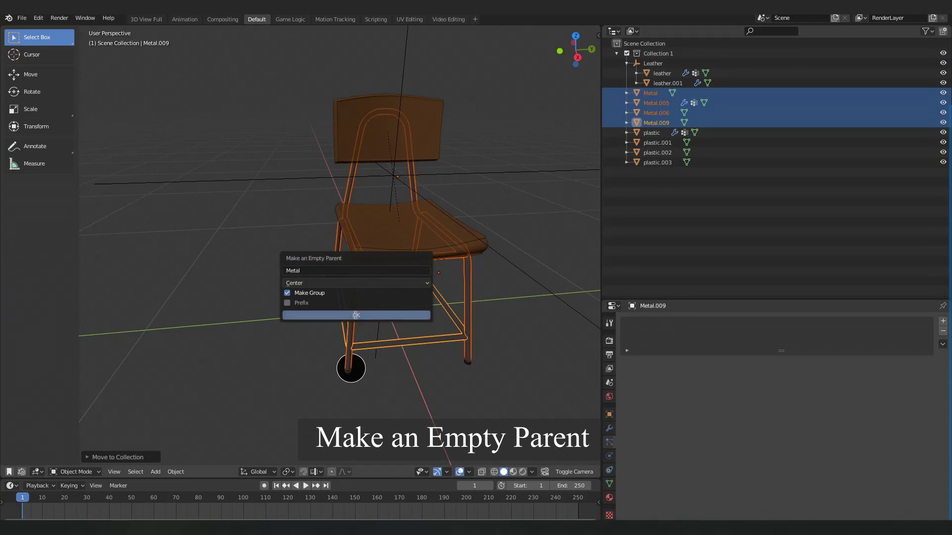
pyautogui.press('Return')
pyautogui.click(627, 173)
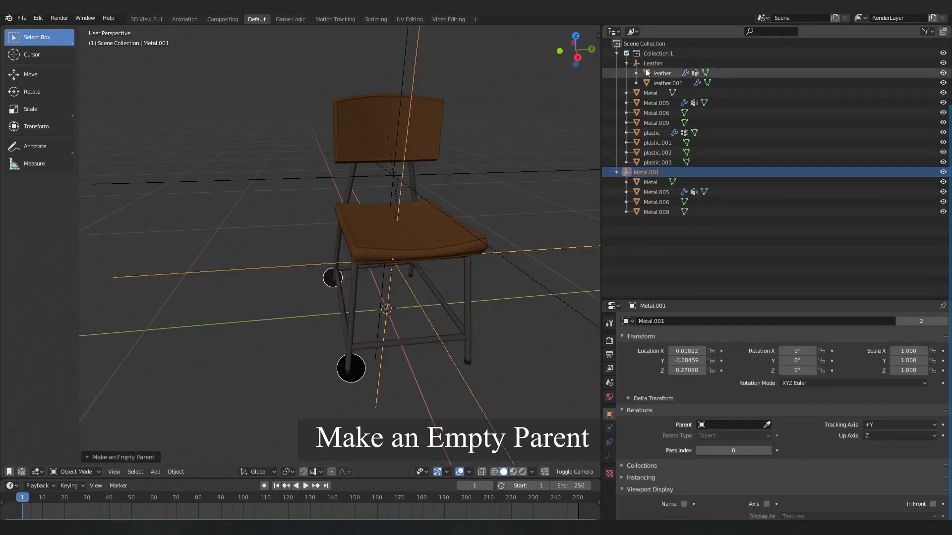
pyautogui.click(617, 172)
# Step: Parent plastic.001–plastic.003 under an empty, giving the children a new_ name prefix
pyautogui.keyDown('shift'); pyautogui.click(645, 143); pyautogui.keyUp('shift')
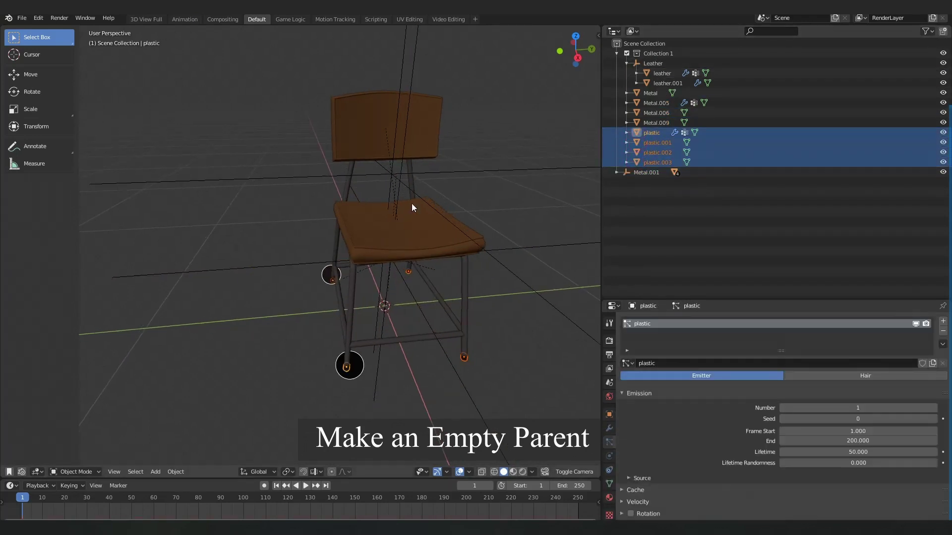
pyautogui.press('q')
pyautogui.click(211, 258)
pyautogui.click(335, 290)
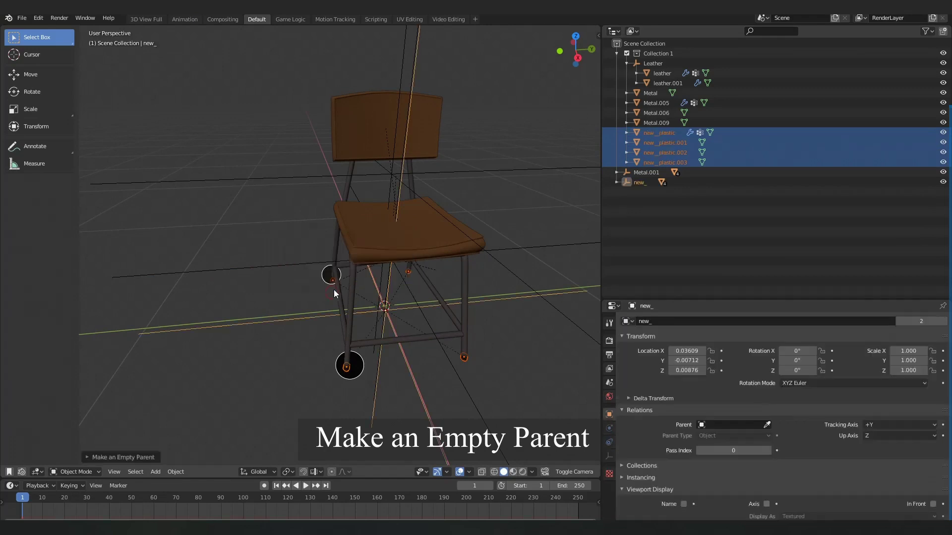
pyautogui.click(617, 182)
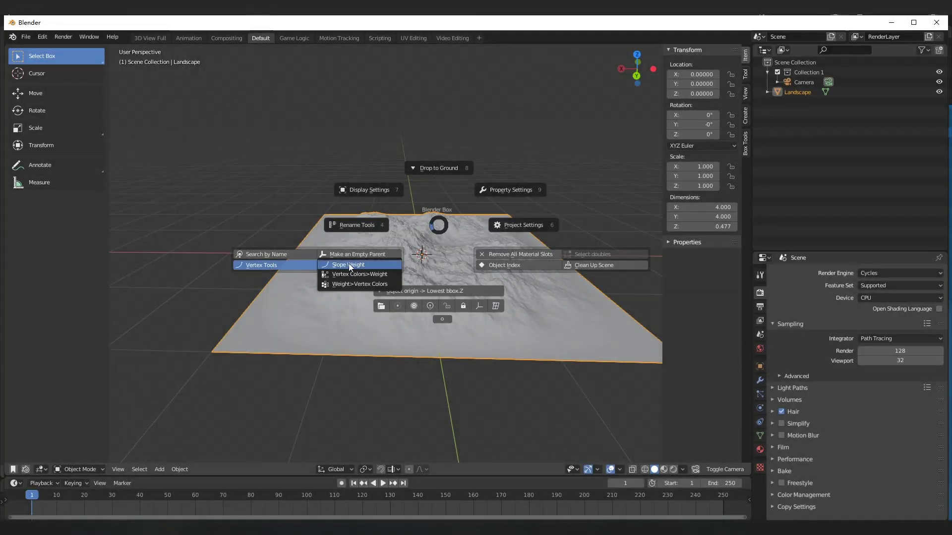
# Step: Generate slope-based weights on the landscape with contrast 3.00 and adjusted brightness
pyautogui.click(349, 264)
pyautogui.click(215, 349)
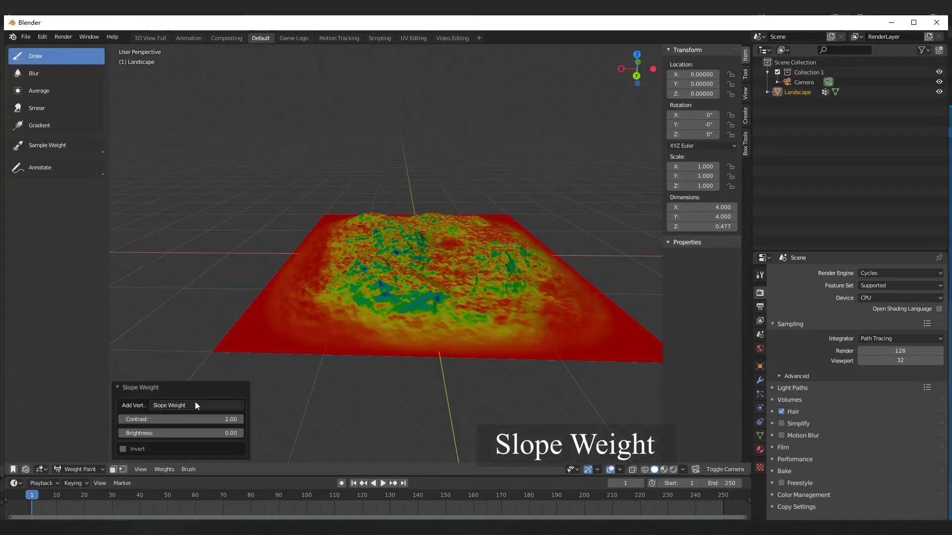
pyautogui.moveTo(214, 420); pyautogui.dragTo(223, 420)
pyautogui.press('Return')
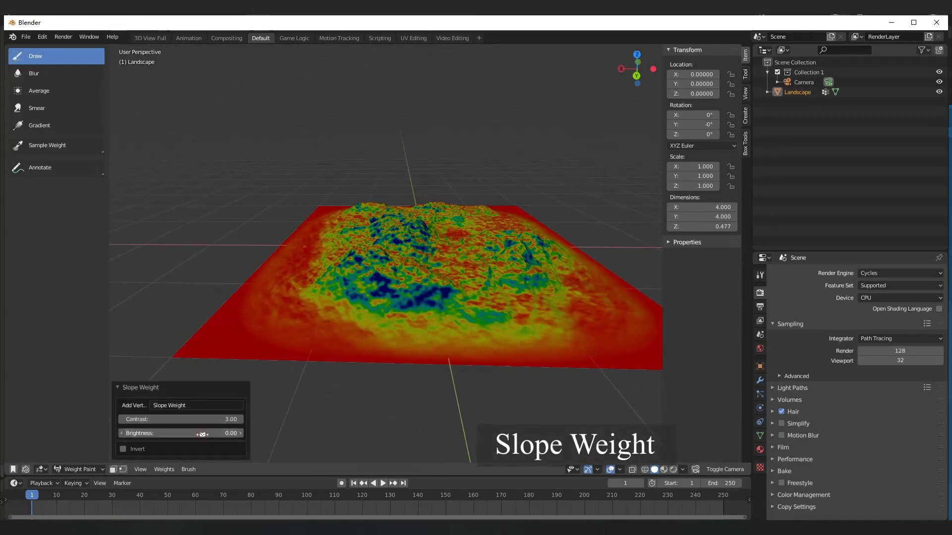
pyautogui.write('0.1')
pyautogui.press('Return')
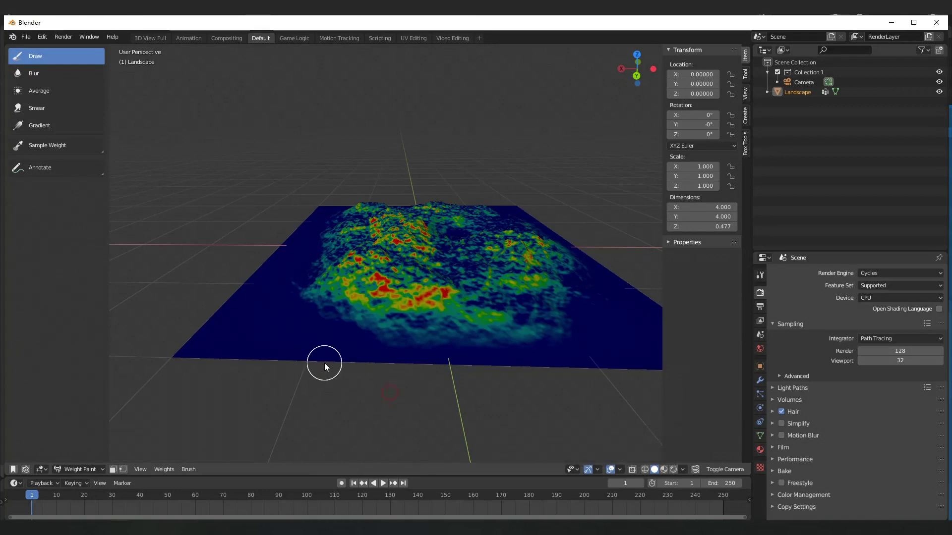
pyautogui.hotkey('ctrl', 'Tab')
# Step: Convert the weights to vertex colours and paint a white stroke on the landscape
pyautogui.moveTo(308, 341); pyautogui.dragTo(354, 346, button='middle')
pyautogui.press('w')
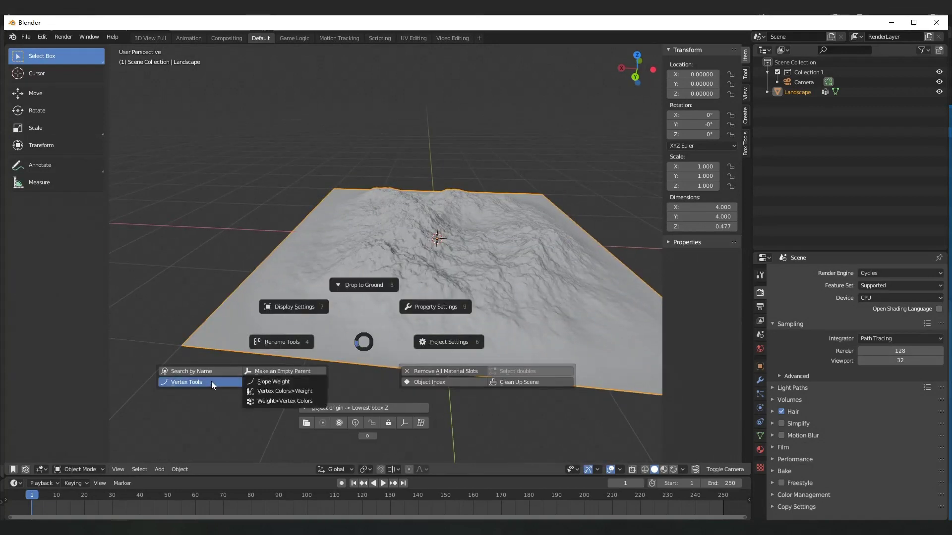
pyautogui.click(270, 402)
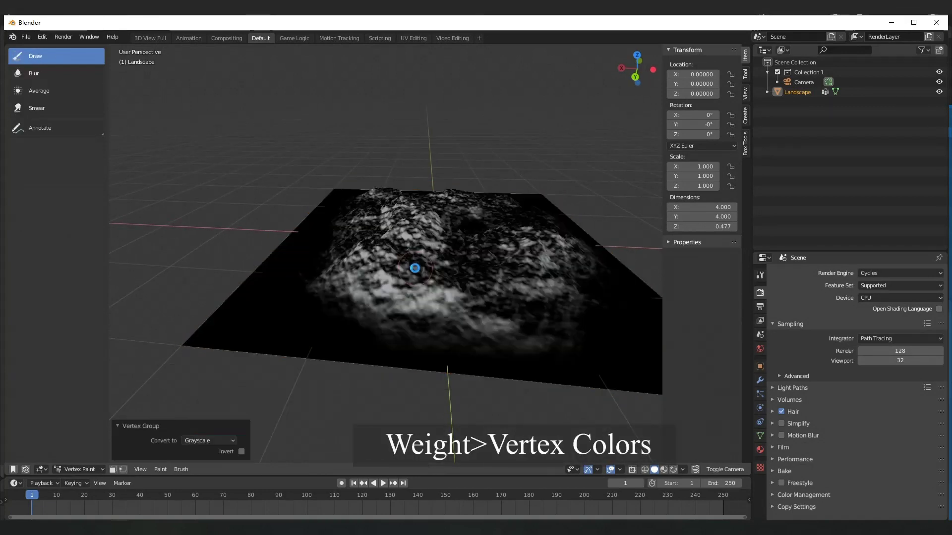
pyautogui.moveTo(412, 272); pyautogui.dragTo(338, 330, button='middle')
pyautogui.moveTo(337, 330); pyautogui.dragTo(406, 302)
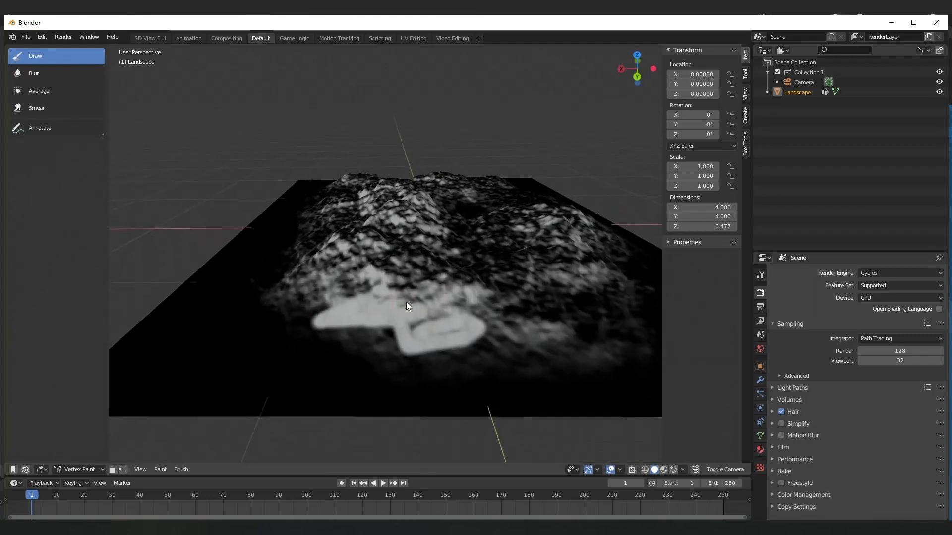
# Step: Convert the vertex colours back into weights using Grayscale
pyautogui.press('w')
pyautogui.click(229, 342)
pyautogui.click(308, 350)
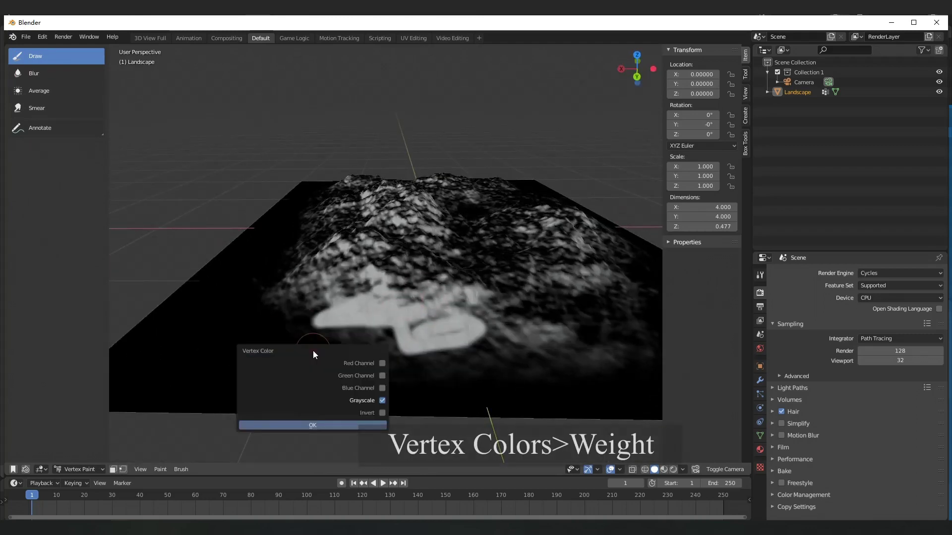
pyautogui.click(328, 426)
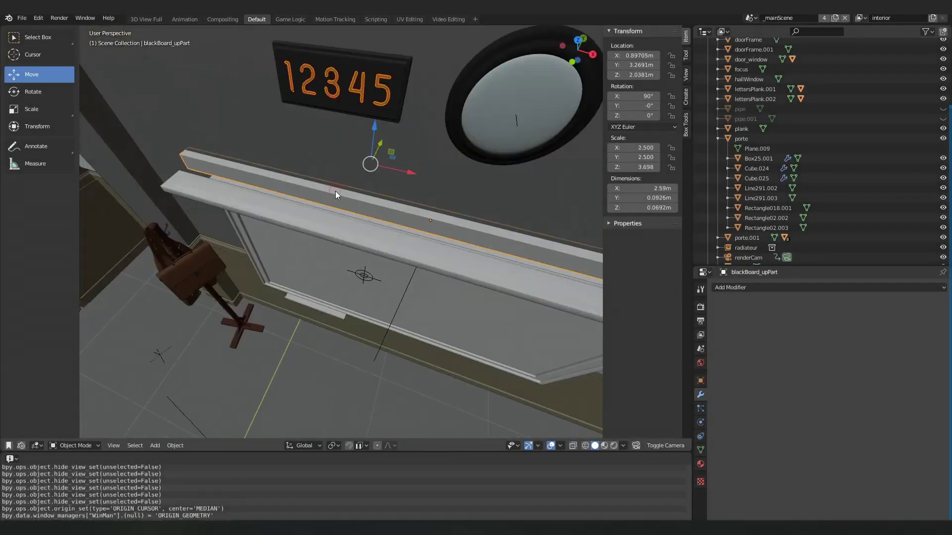
# Step: Drop blackBoard_upPart onto the ledge below with Drop to selected floor
pyautogui.press('w')
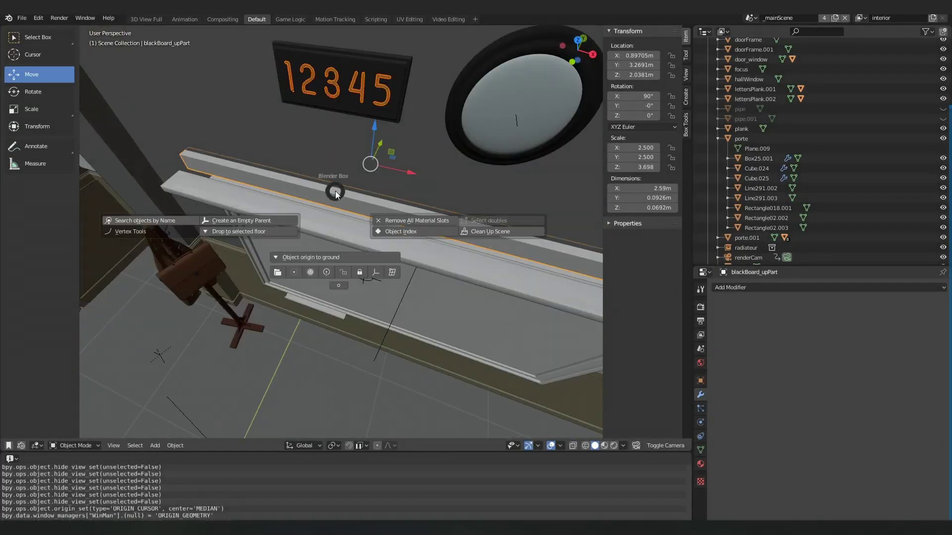
pyautogui.click(259, 232)
pyautogui.click(317, 270)
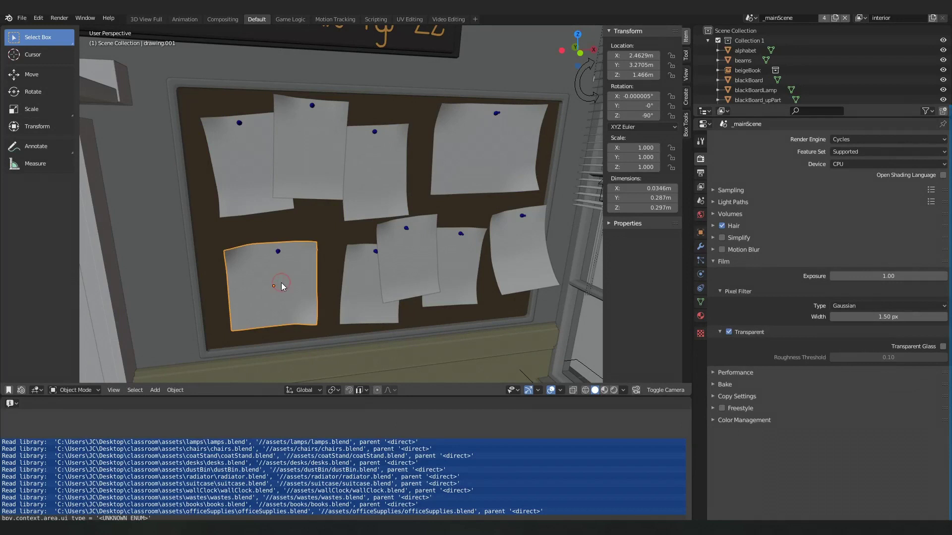
# Step: Set the selected paper drawing's object index to 1
pyautogui.press('q')
pyautogui.click(360, 332)
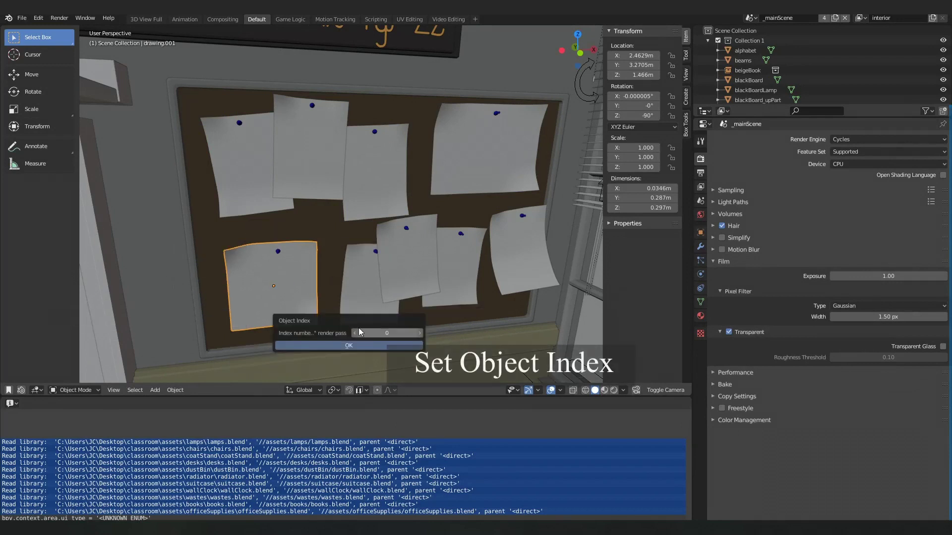
pyautogui.write('1')
pyautogui.press('Return')
# Step: Give three more paper drawings object index 2
pyautogui.click(377, 278)
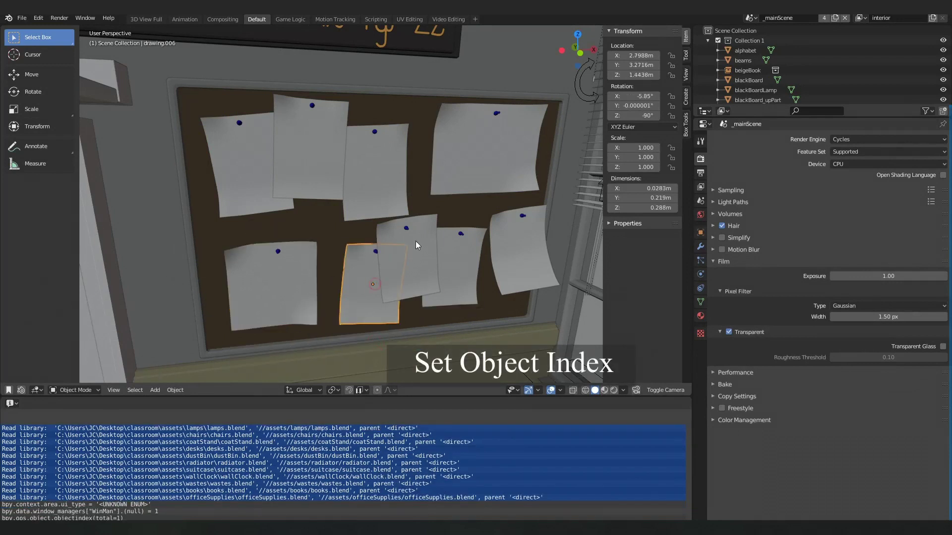
pyautogui.press('q')
pyautogui.click(519, 313)
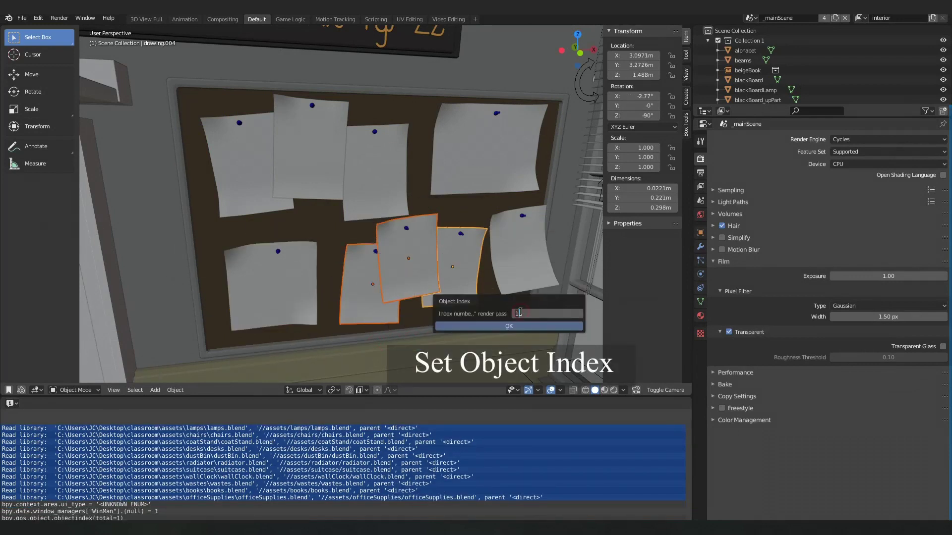
pyautogui.write('2')
pyautogui.press('Return')
pyautogui.click(514, 328)
# Step: Select four more papers on the board and set their object index to 3
pyautogui.click(525, 256)
pyautogui.keyDown('shift'); pyautogui.click(376, 153); pyautogui.keyUp('shift')
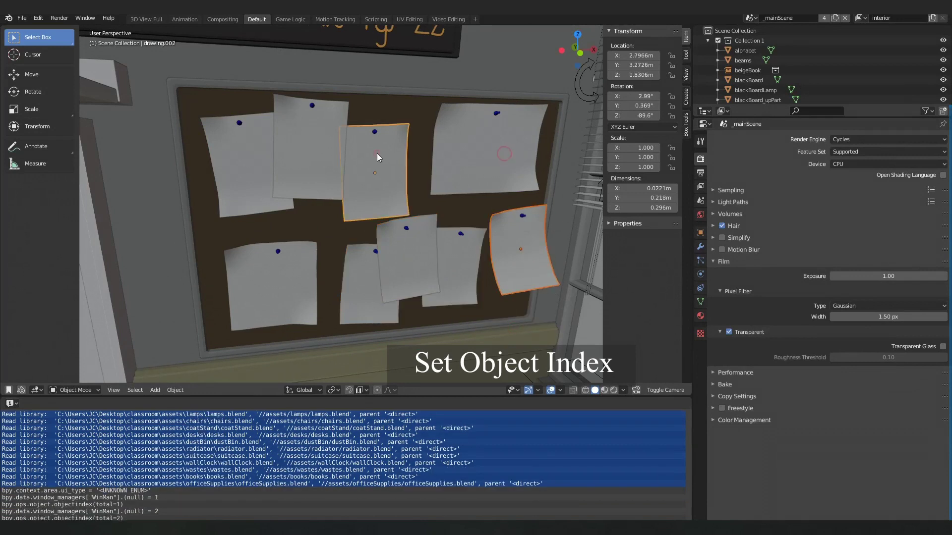
pyautogui.keyDown('shift'); pyautogui.click(483, 158); pyautogui.keyUp('shift')
pyautogui.keyDown('shift'); pyautogui.click(303, 158); pyautogui.keyUp('shift')
pyautogui.press('q')
pyautogui.click(416, 235)
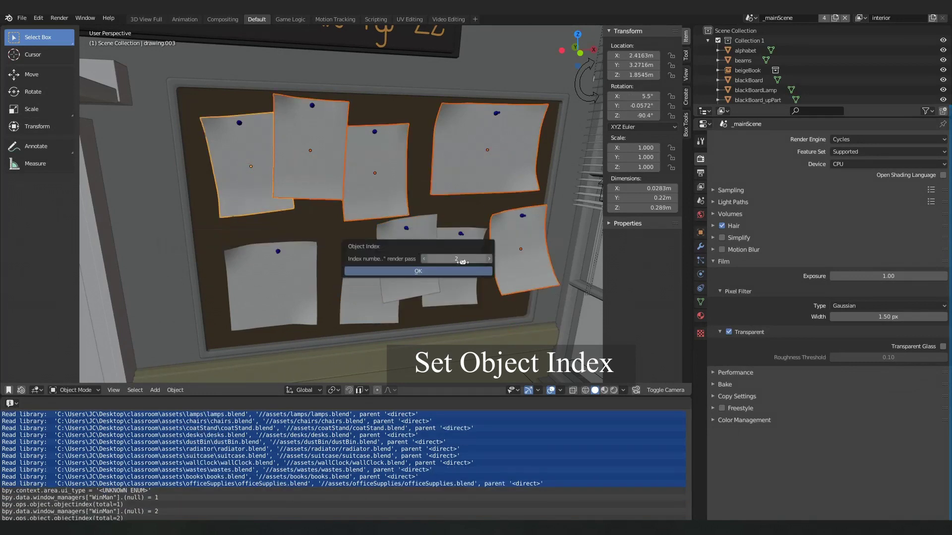
pyautogui.write('3')
pyautogui.press('Return')
pyautogui.click(284, 307)
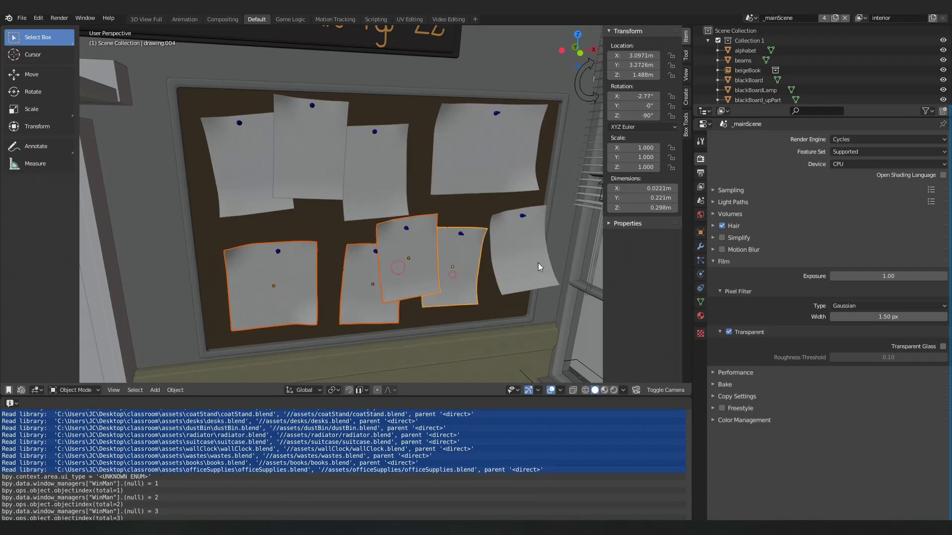
# Step: List every drawing's object index with Check Object Index and enlarge the console
pyautogui.keyDown('shift'); pyautogui.click(265, 161); pyautogui.keyUp('shift')
pyautogui.press('q')
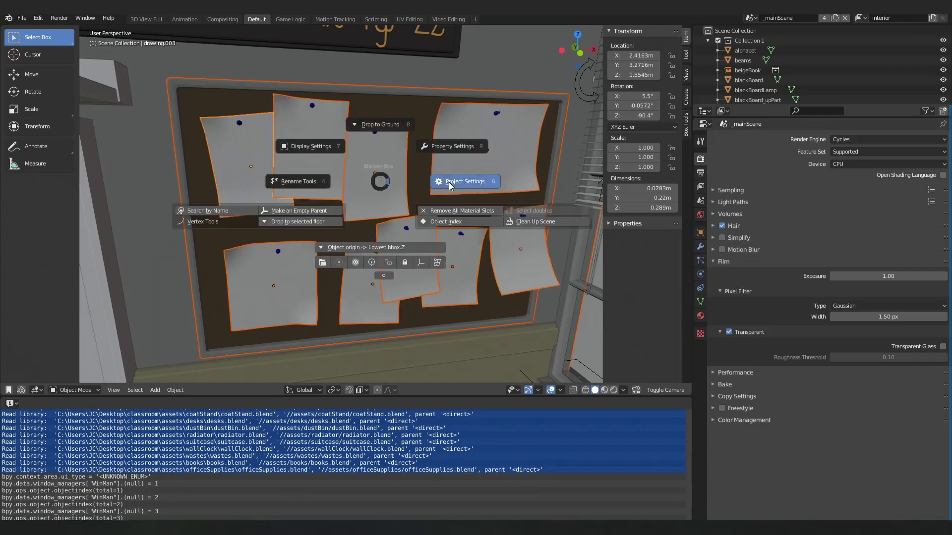
pyautogui.click(509, 182)
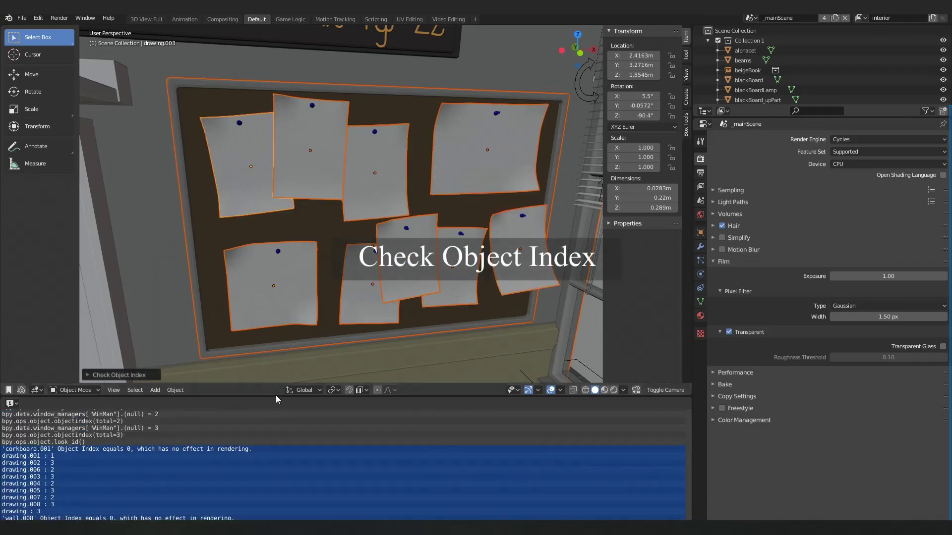
pyautogui.moveTo(263, 396); pyautogui.dragTo(263, 290)
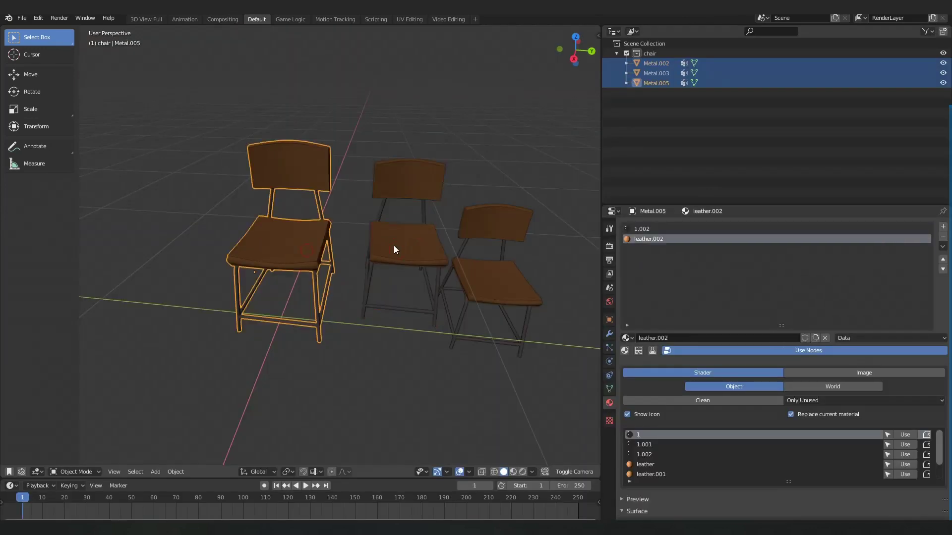
# Step: Remove all material slots from the three selected chairs
pyautogui.keyDown('shift'); pyautogui.click(393, 249); pyautogui.keyUp('shift')
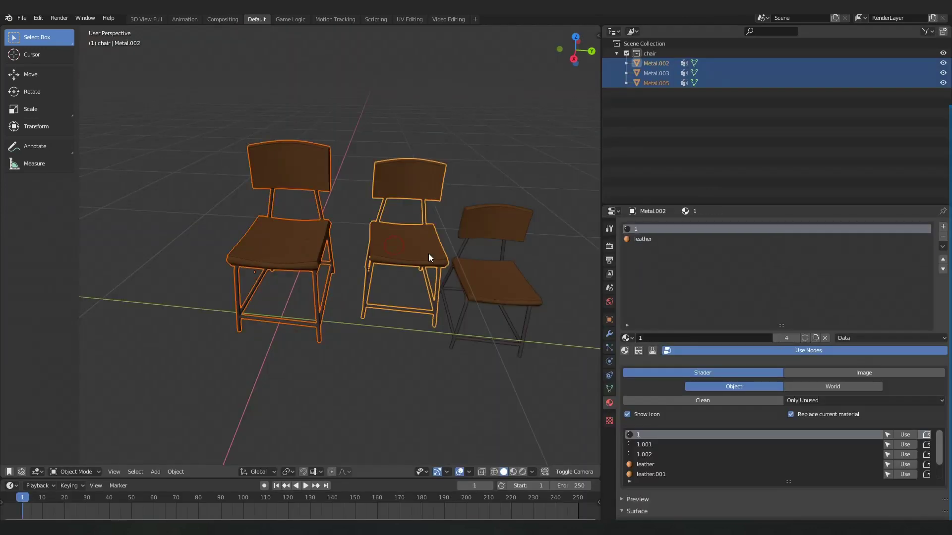
pyautogui.hotkey('shift', 'q')
pyautogui.click(498, 285)
pyautogui.click(492, 325)
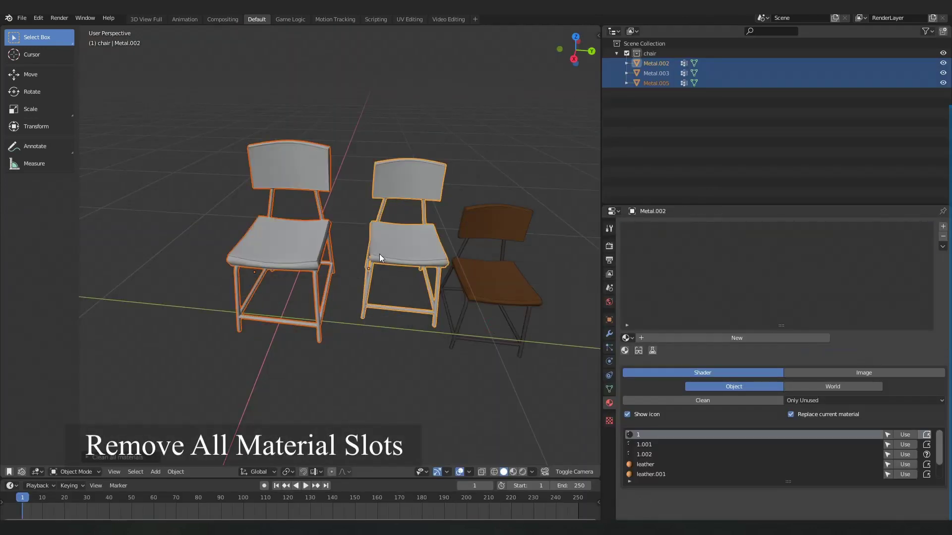
# Step: Select the doubled geometry of the chair legs in edit mode
pyautogui.moveTo(274, 258)
pyautogui.mouseDown(button='middle')
pyautogui.moveTo(368, 337)
pyautogui.moveTo(443, 356)
pyautogui.mouseUp(button='middle')
pyautogui.press('Tab')
pyautogui.hotkey('shift', 'q')
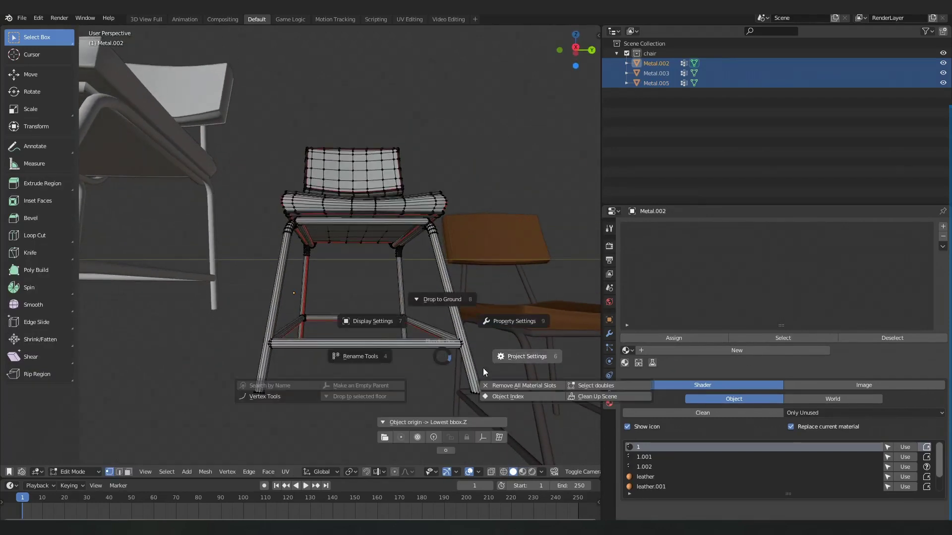
pyautogui.click(390, 363)
pyautogui.moveTo(390, 363); pyautogui.dragTo(385, 365, button='middle')
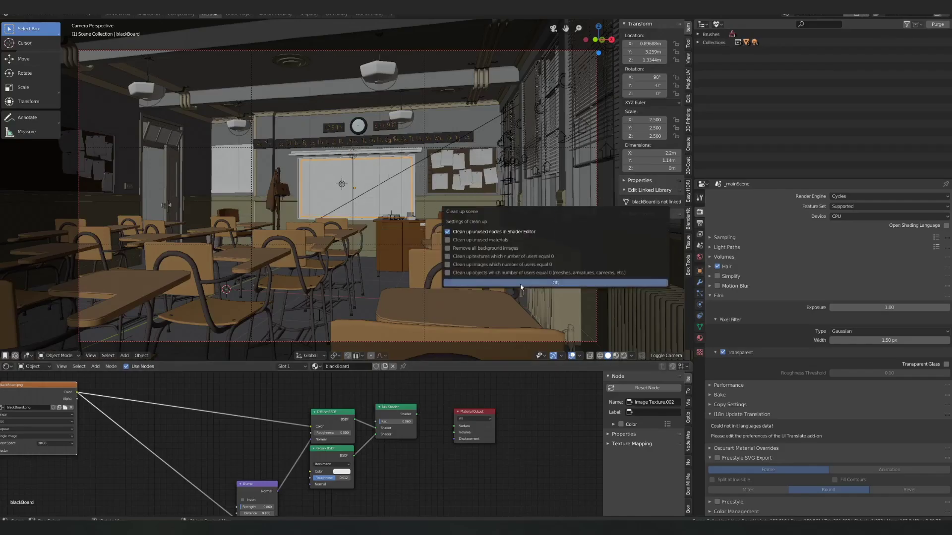
# Step: Purge unused shader nodes and remove all material slots from the whole scene
pyautogui.click(520, 284)
pyautogui.press('a')
pyautogui.hotkey('shift', 'q')
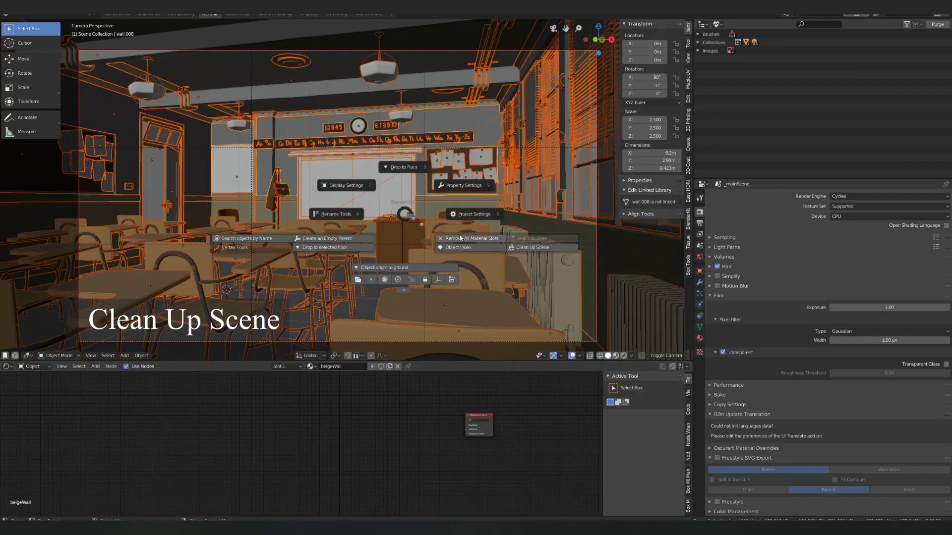
pyautogui.click(461, 238)
pyautogui.click(460, 266)
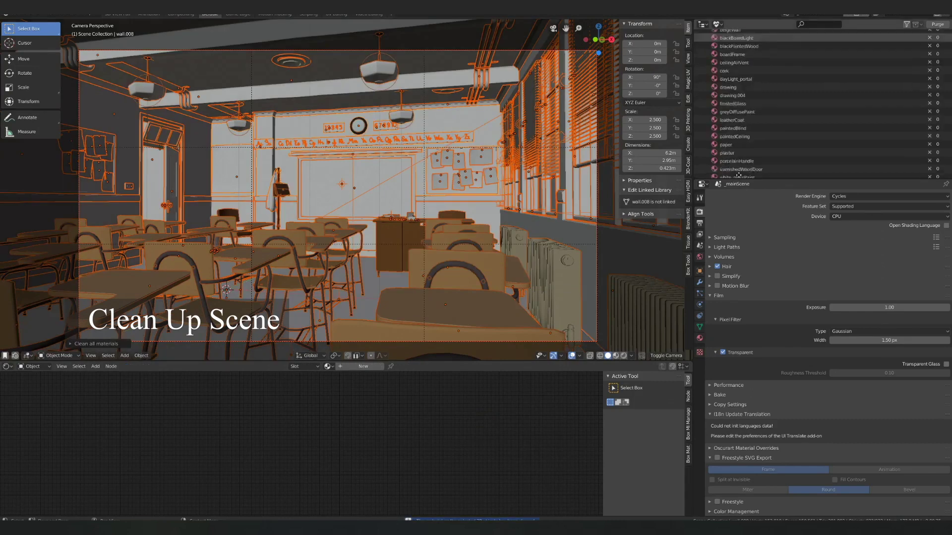
# Step: Purge the unused materials with Clean Up Scene
pyautogui.scroll(5, 739, 175)
pyautogui.hotkey('shift', 'q')
pyautogui.click(521, 209)
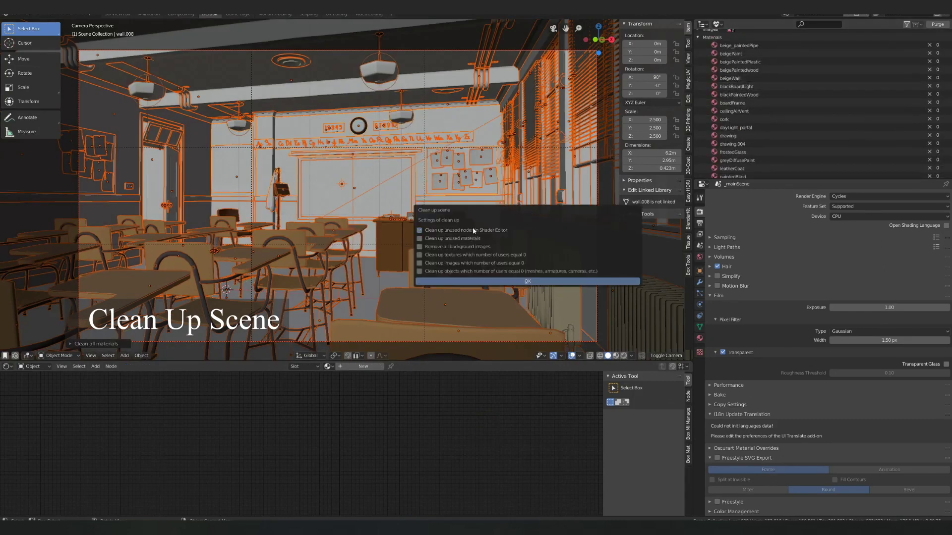
pyautogui.click(483, 281)
# Step: Remove all background images with Clean Up Scene
pyautogui.hotkey('shift', 'q')
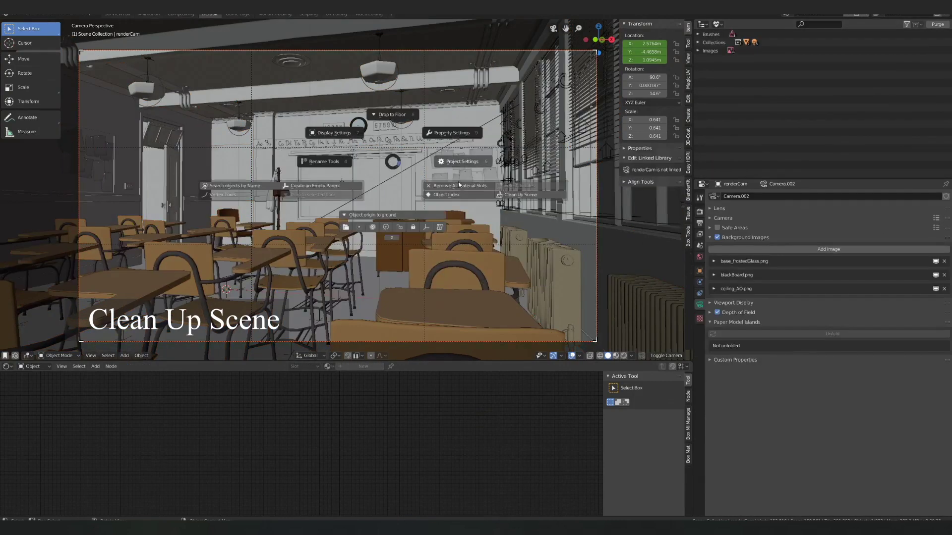
pyautogui.click(534, 196)
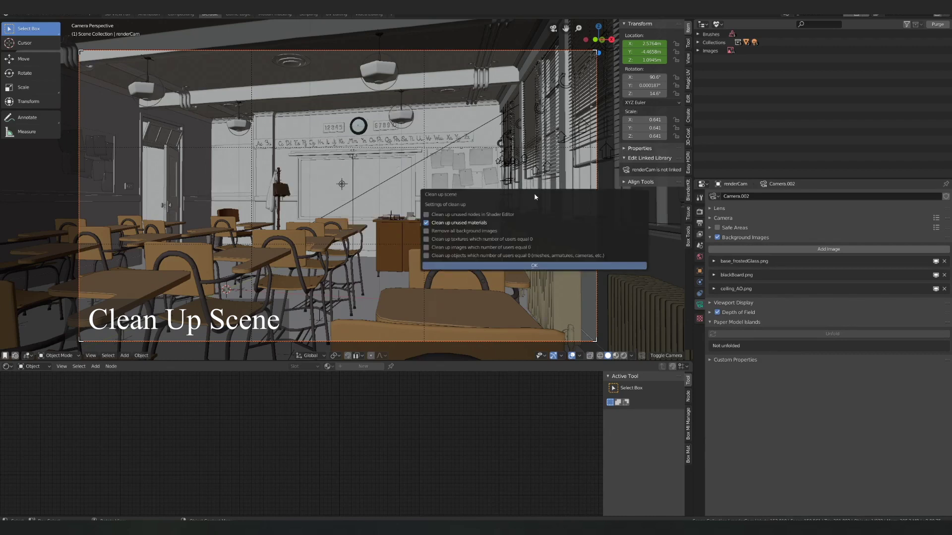
pyautogui.click(489, 267)
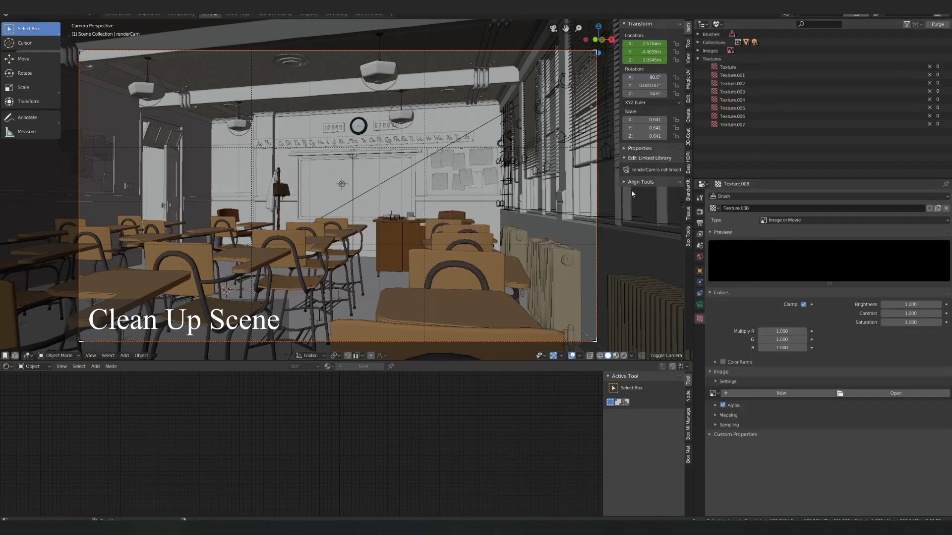
# Step: Purge textures that have no users
pyautogui.hotkey('shift', 'q')
pyautogui.click(438, 198)
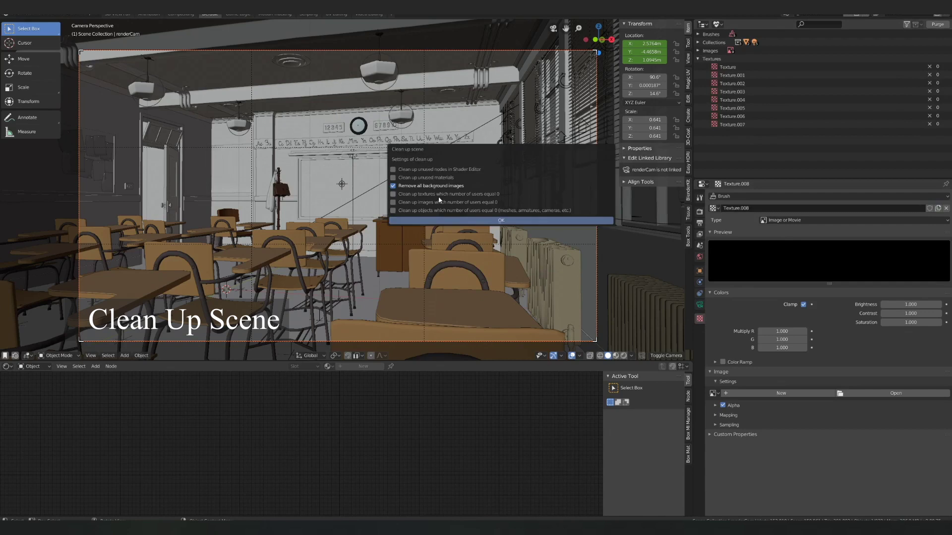
pyautogui.click(487, 222)
# Step: Check the image list and purge images that have no users
pyautogui.click(698, 50)
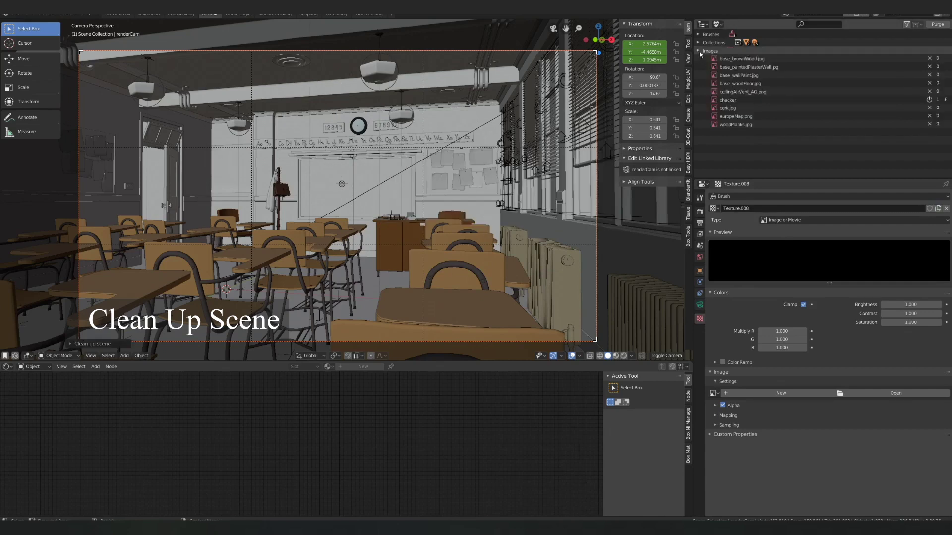
pyautogui.hotkey('shift', 'q')
pyautogui.click(515, 197)
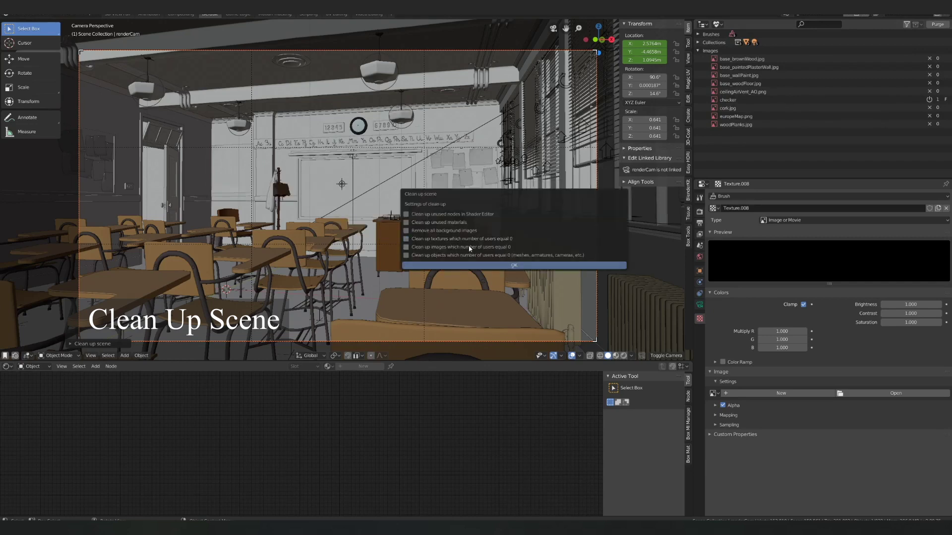
pyautogui.click(523, 265)
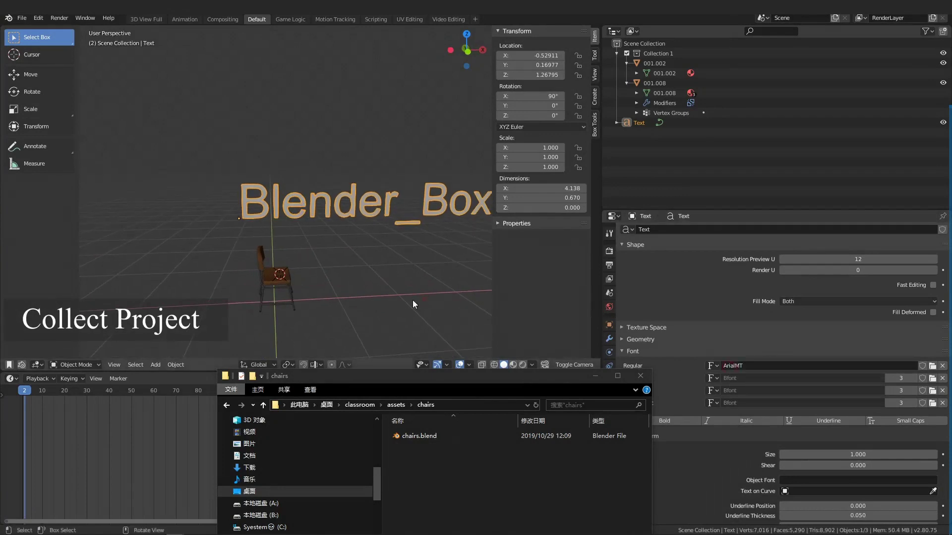
# Step: Check the Compositor and Sequencer, then Collect Project with movies, image sequences, sounds and fonts
pyautogui.click(35, 364)
pyautogui.click(53, 317)
pyautogui.scroll(3, 215, 230)
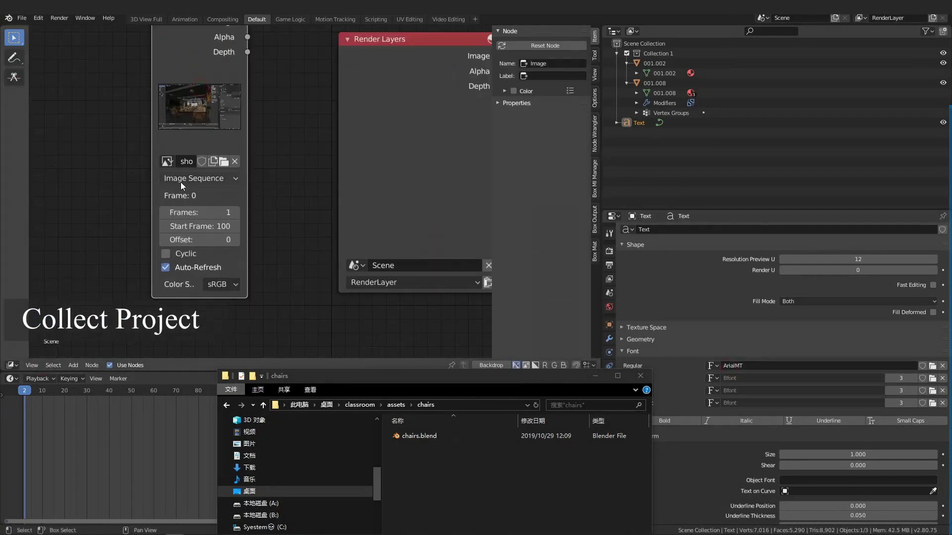
pyautogui.scroll(-4, 215, 231)
pyautogui.click(11, 365)
pyautogui.click(46, 351)
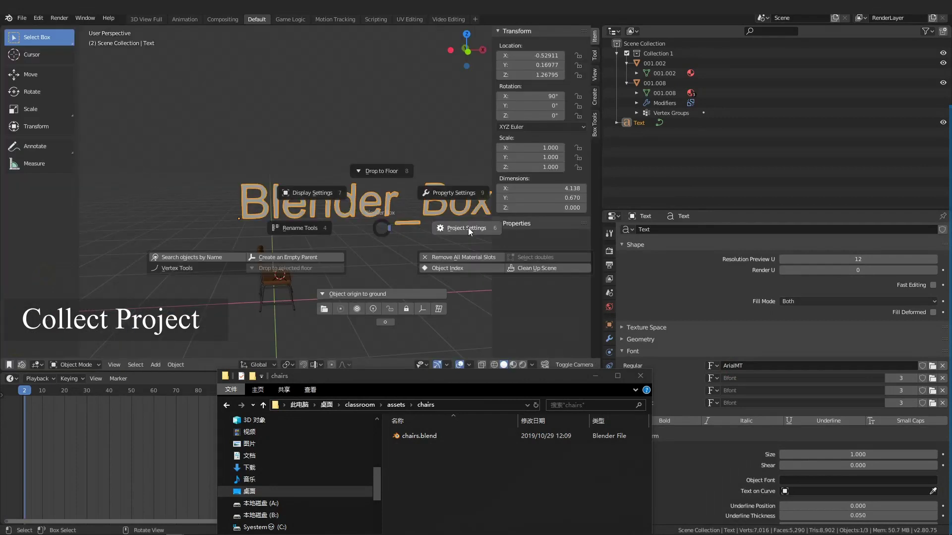
pyautogui.click(383, 234)
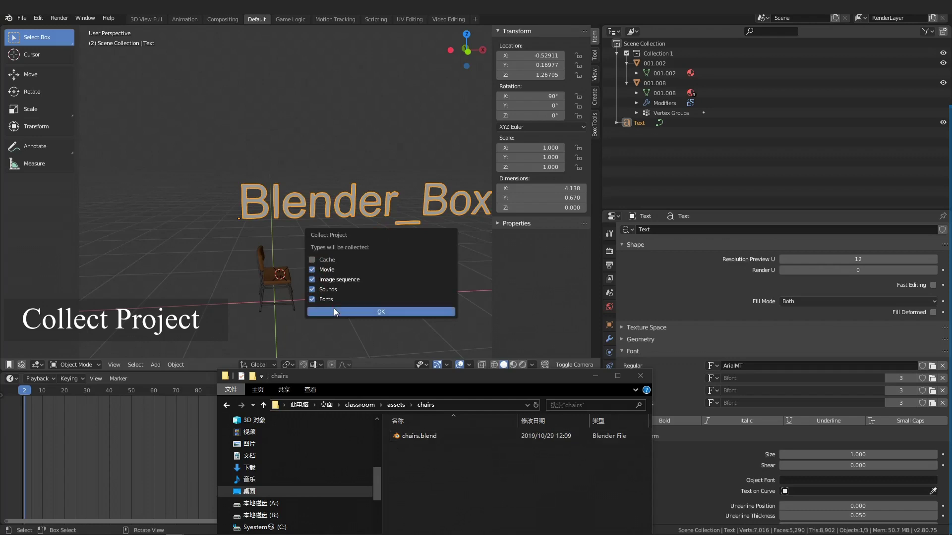
pyautogui.click(335, 311)
# Step: Browse chairs\textures, viewing the images and sounds folders before returning to textures
pyautogui.moveTo(410, 376); pyautogui.dragTo(374, 200)
pyautogui.doubleClick(377, 260)
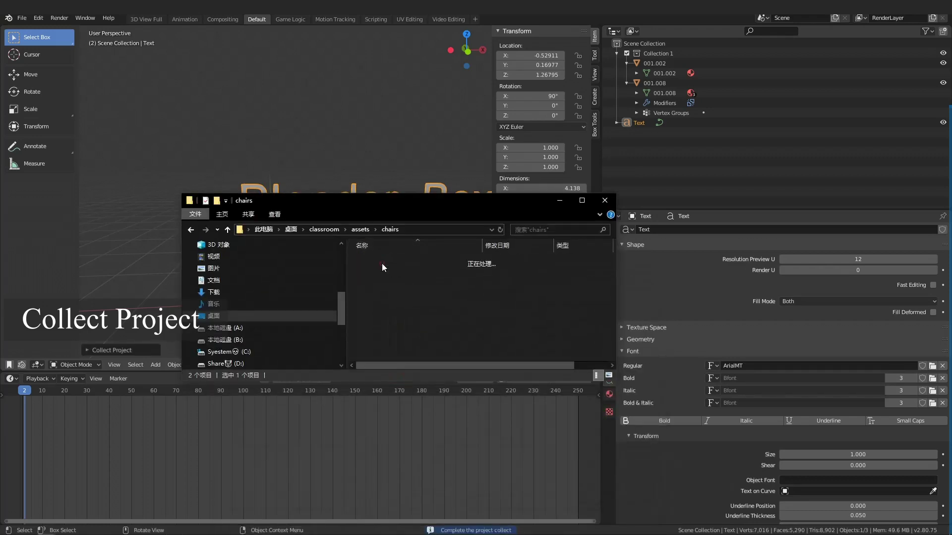
pyautogui.doubleClick(385, 272)
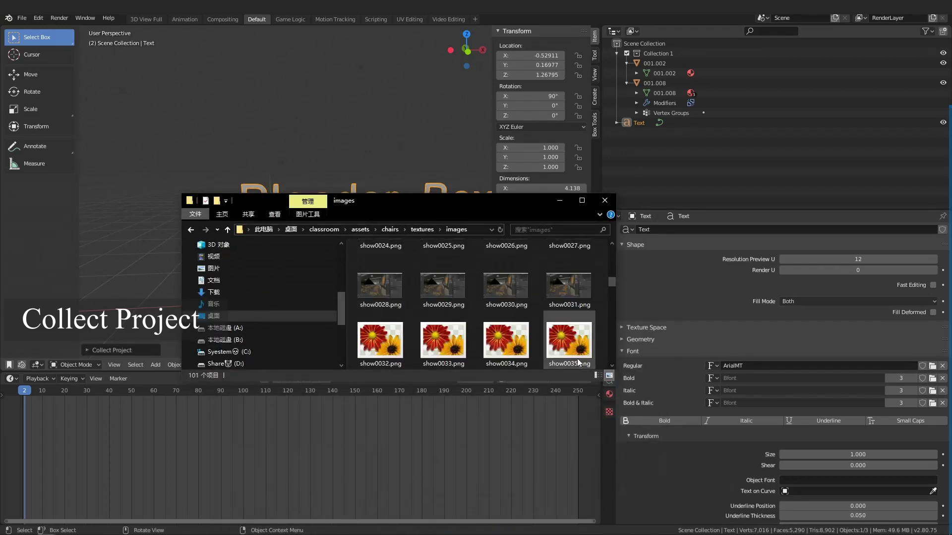
pyautogui.scroll(-5, 612, 370)
pyautogui.press('BackSpace')
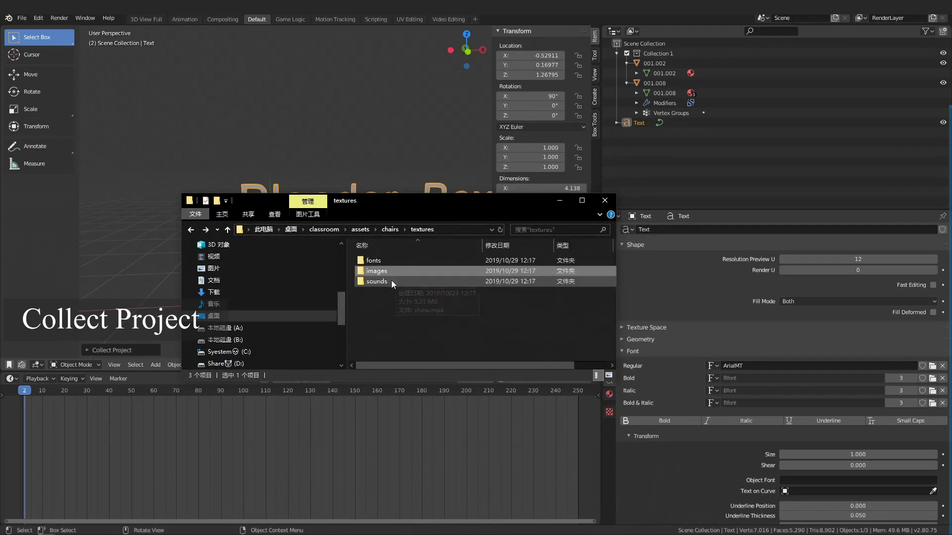
pyautogui.doubleClick(377, 281)
pyautogui.press('BackSpace')
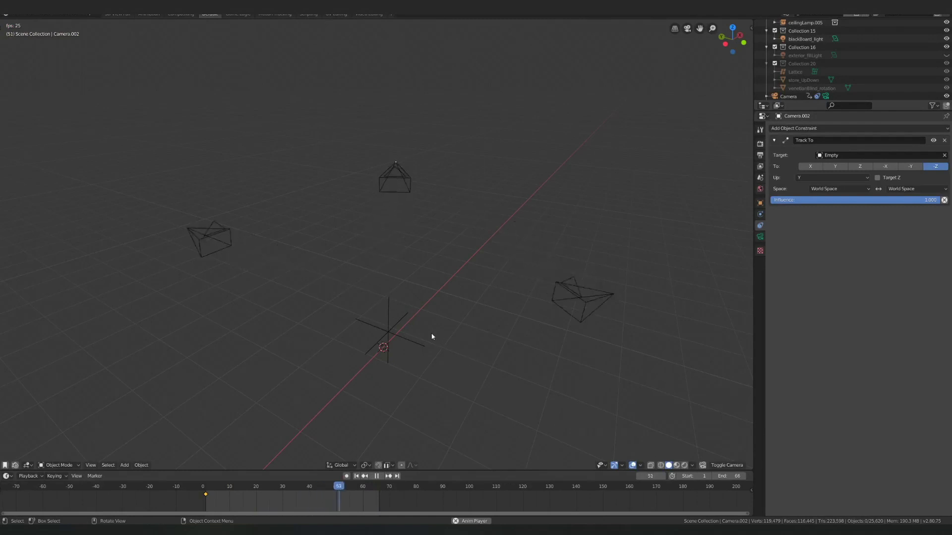
# Step: Delete all constraints from the three cameras and play the animation to check
pyautogui.press('space')
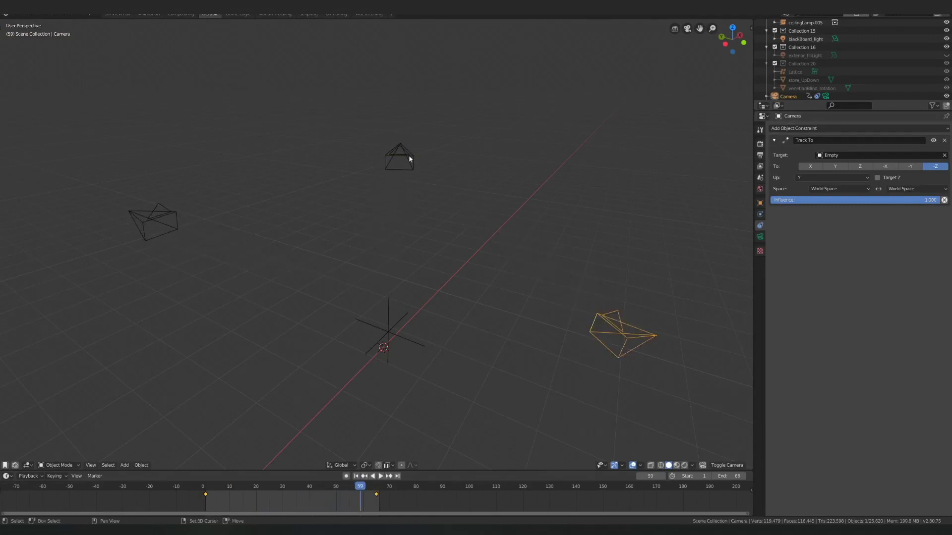
pyautogui.hotkey('shift', 'q')
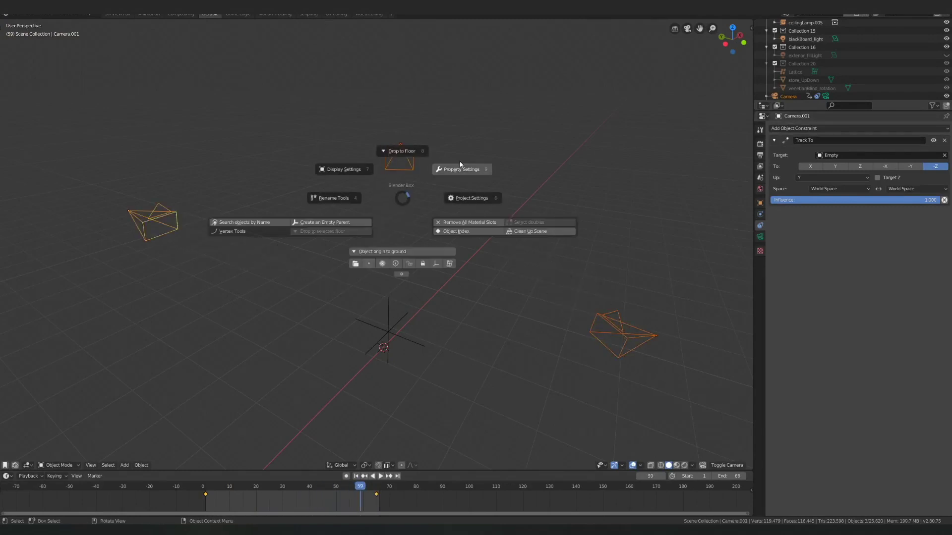
pyautogui.click(461, 169)
pyautogui.click(517, 171)
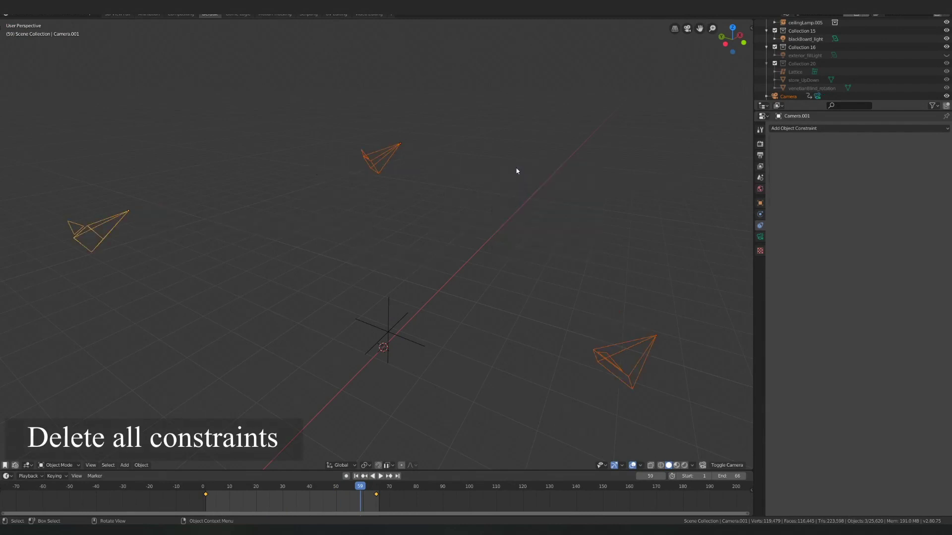
pyautogui.press('space')
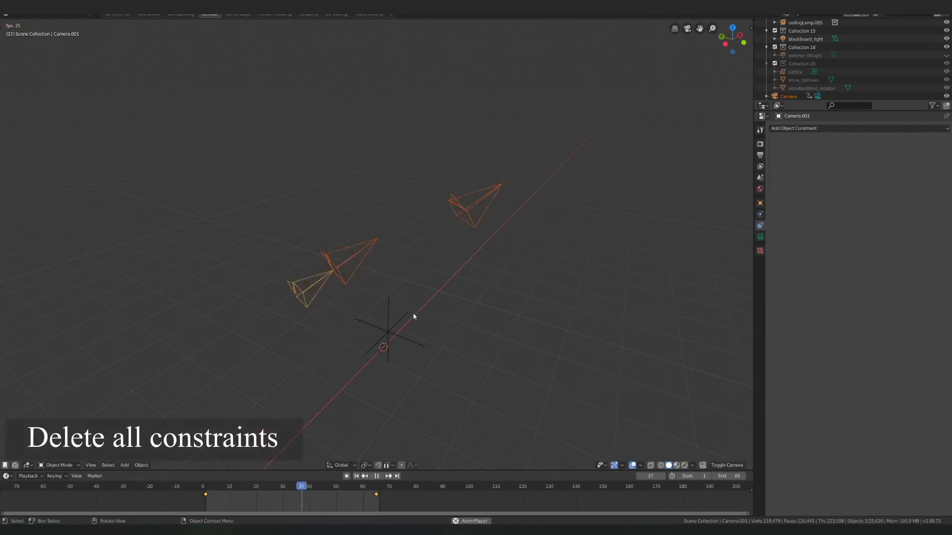
pyautogui.press('space')
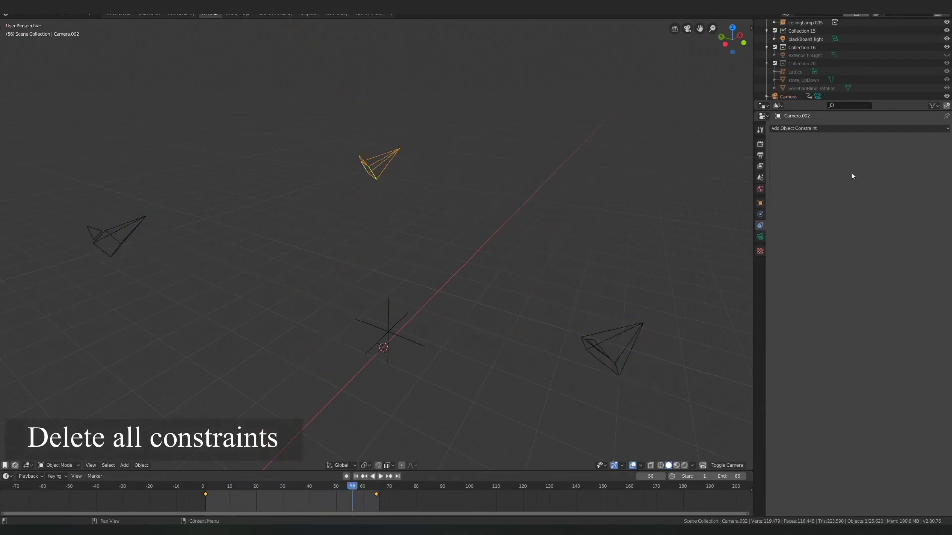
# Step: Undo to restore the Track To constraints, replay, then delete all constraints again
pyautogui.click(615, 347)
pyautogui.hotkey('ctrl', 'z')
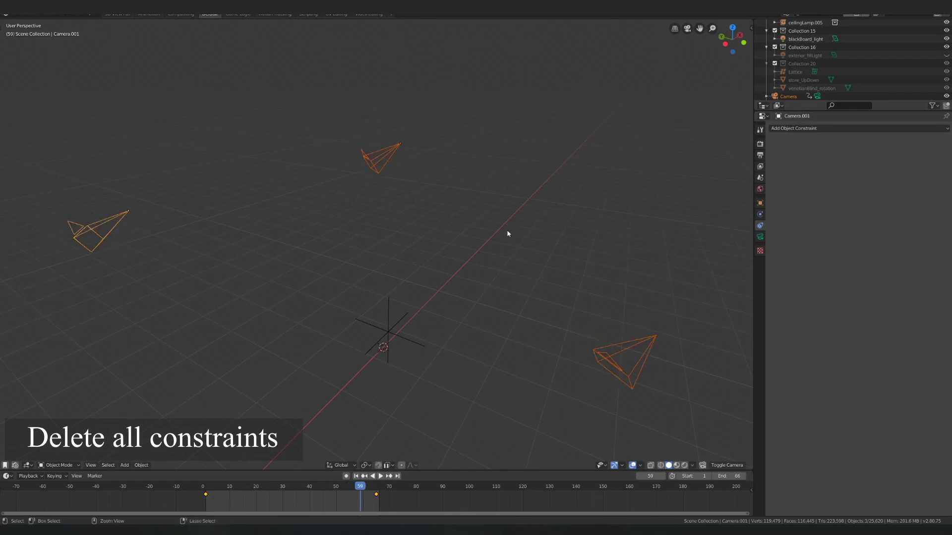
pyautogui.hotkey('ctrl', 'z')
pyautogui.press('space')
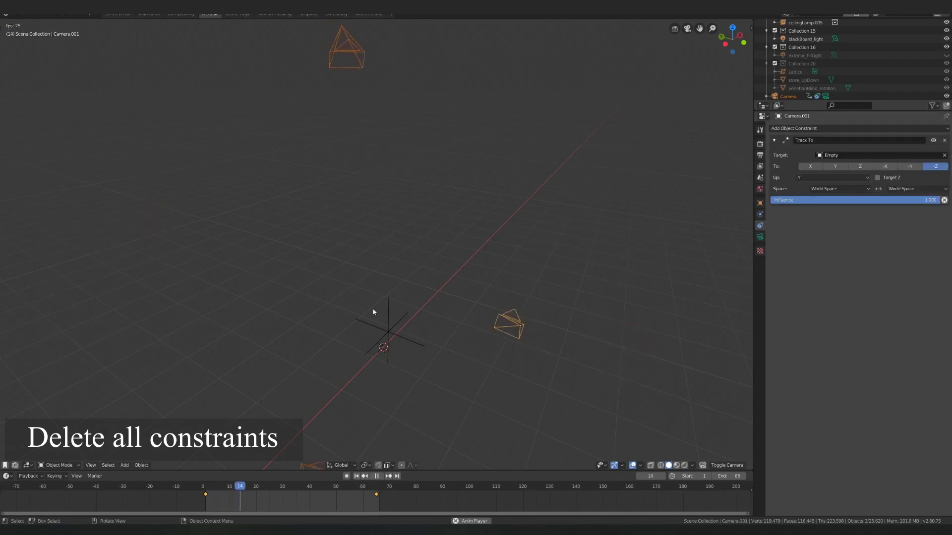
pyautogui.press('space')
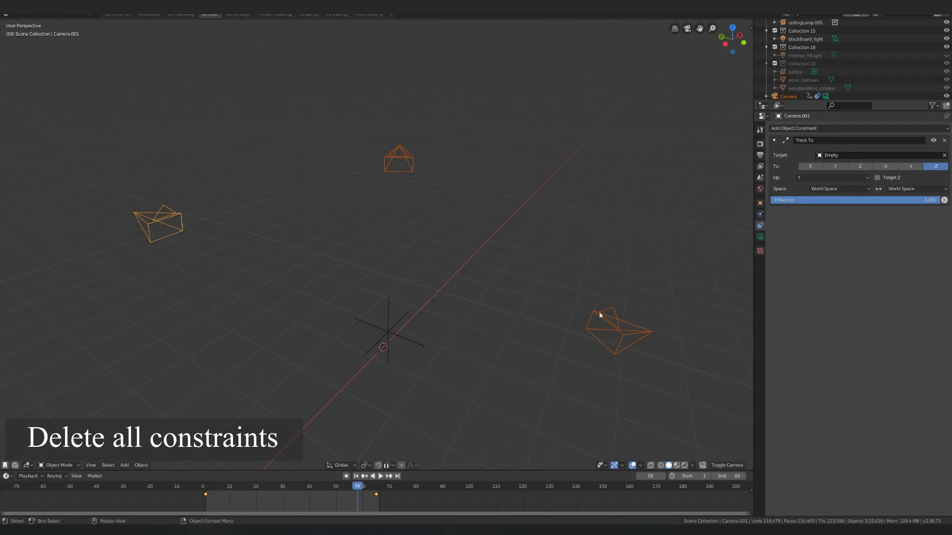
pyautogui.press('w')
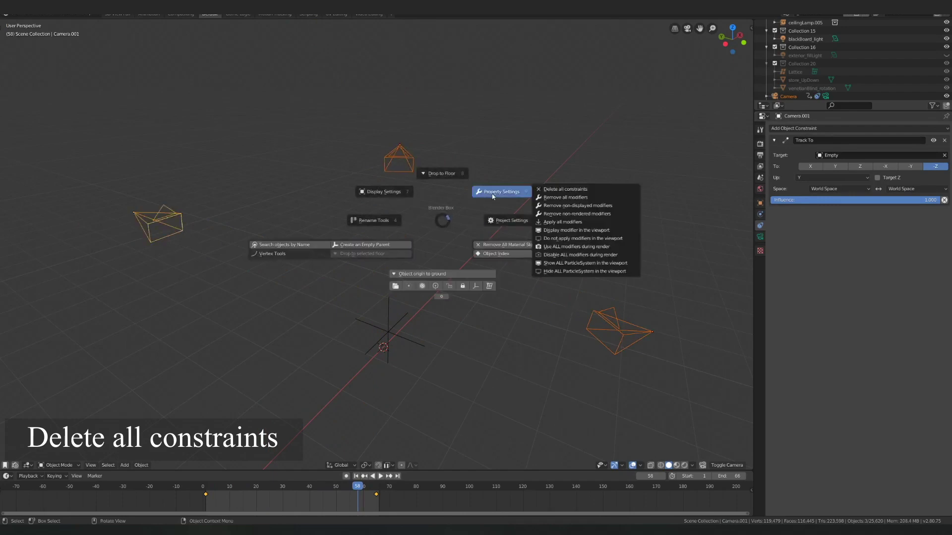
pyautogui.click(572, 192)
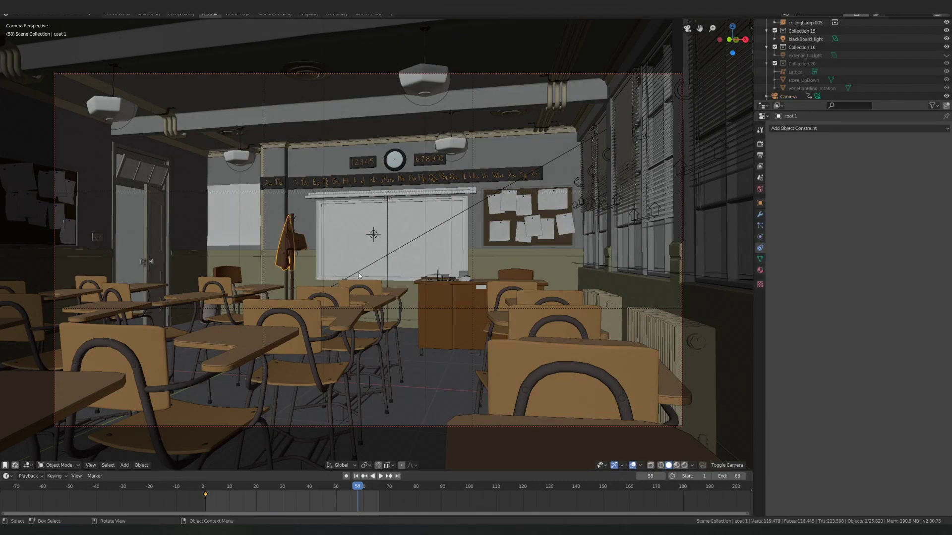
pyautogui.press('KP_Decimal')
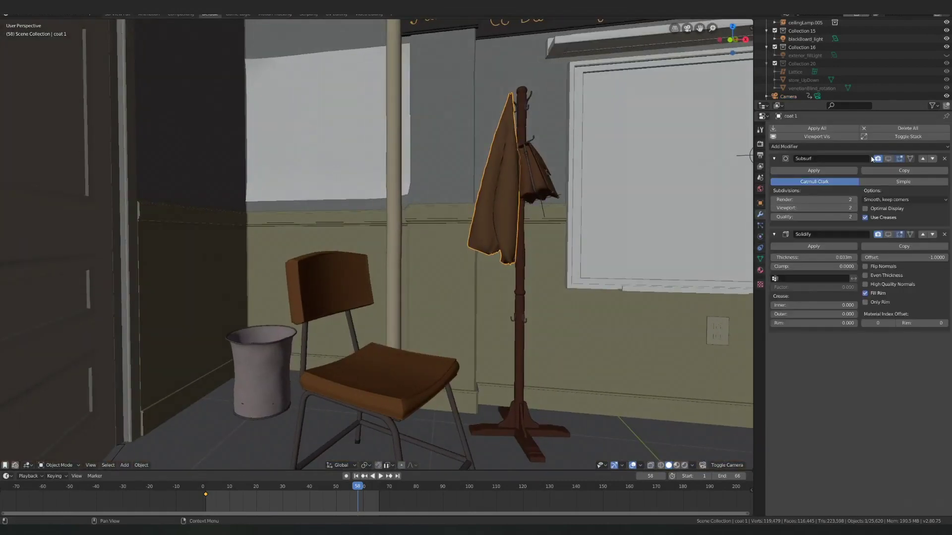
pyautogui.click(389, 242)
pyautogui.moveTo(389, 242); pyautogui.dragTo(488, 183, button='middle')
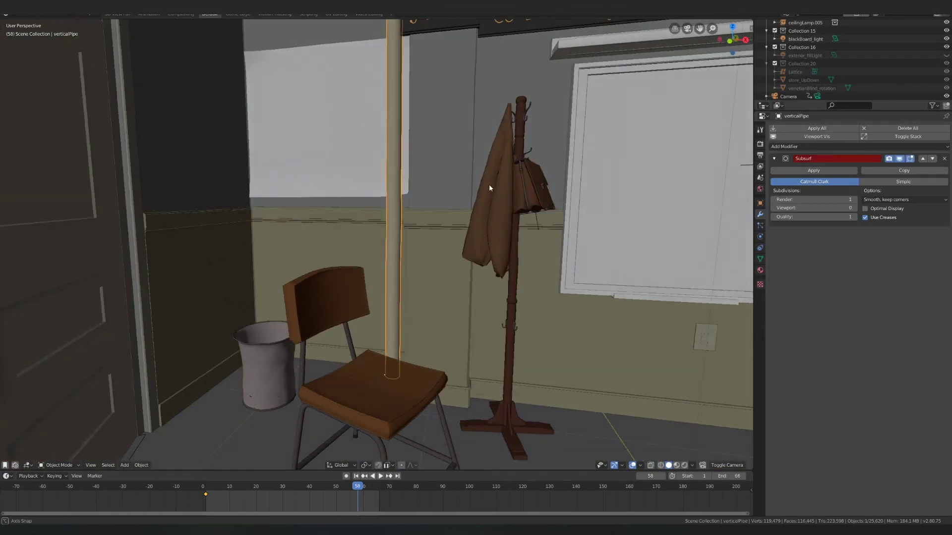
pyautogui.keyDown('shift'); pyautogui.click(491, 208); pyautogui.keyUp('shift')
pyautogui.keyDown('shift'); pyautogui.click(389, 198); pyautogui.keyUp('shift')
pyautogui.hotkey('alt', 'q')
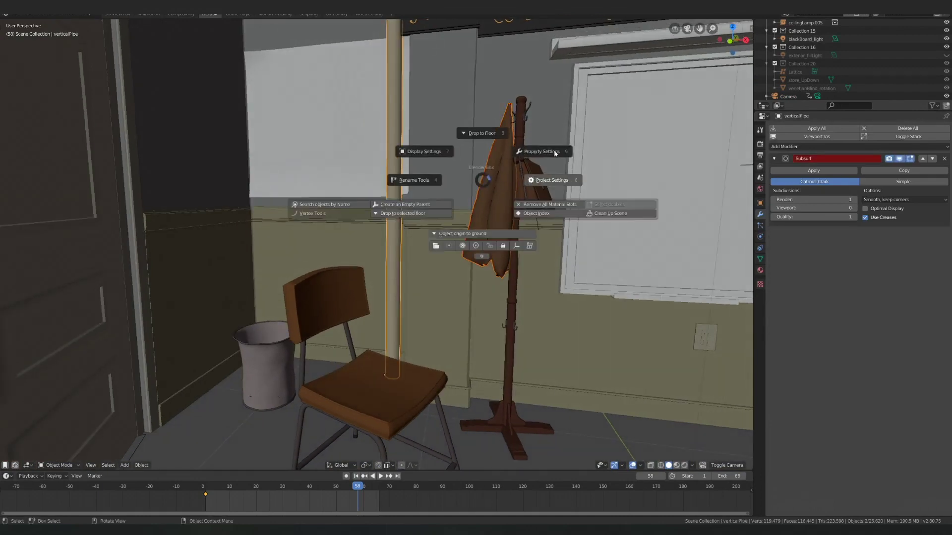
pyautogui.click(551, 153)
pyautogui.click(549, 133)
pyautogui.click(626, 142)
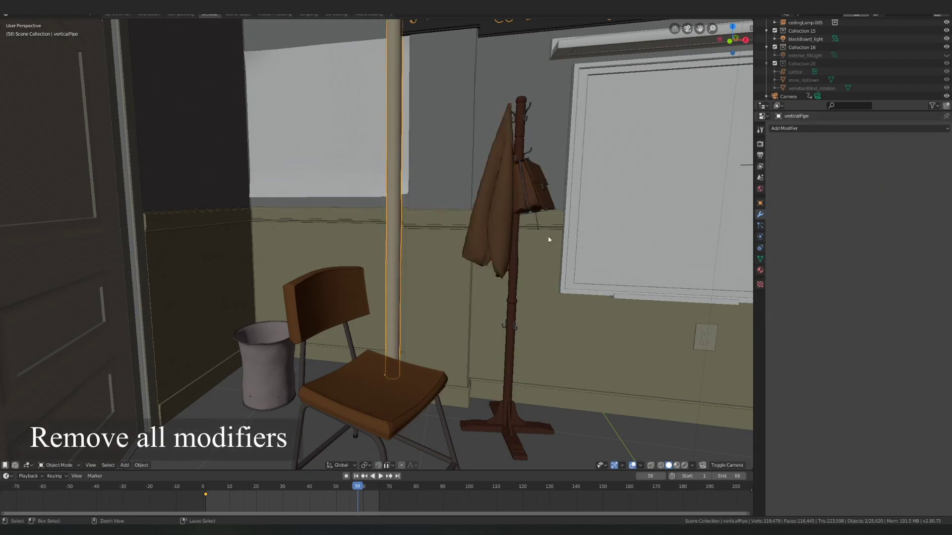
pyautogui.click(494, 197)
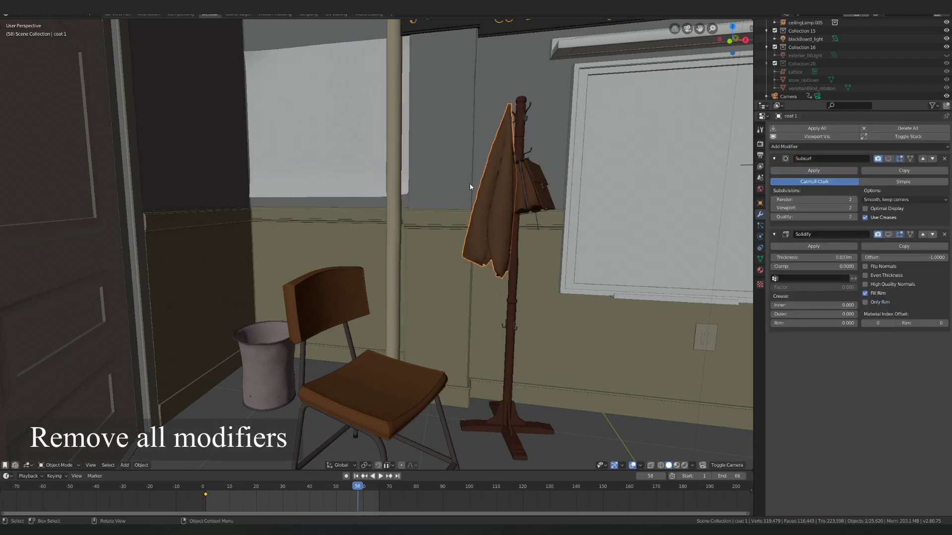
pyautogui.keyDown('shift'); pyautogui.click(394, 188); pyautogui.keyUp('shift')
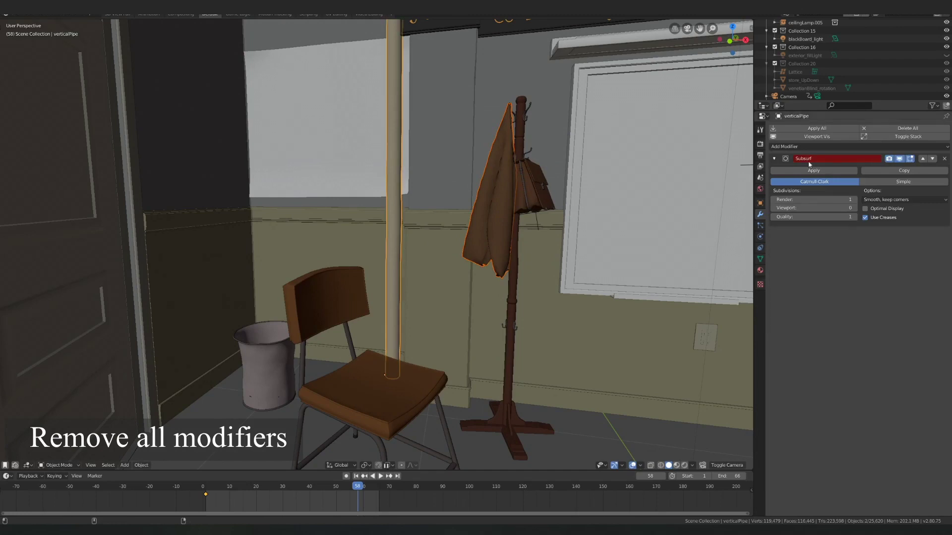
pyautogui.click(900, 159)
pyautogui.hotkey('shift', 'q')
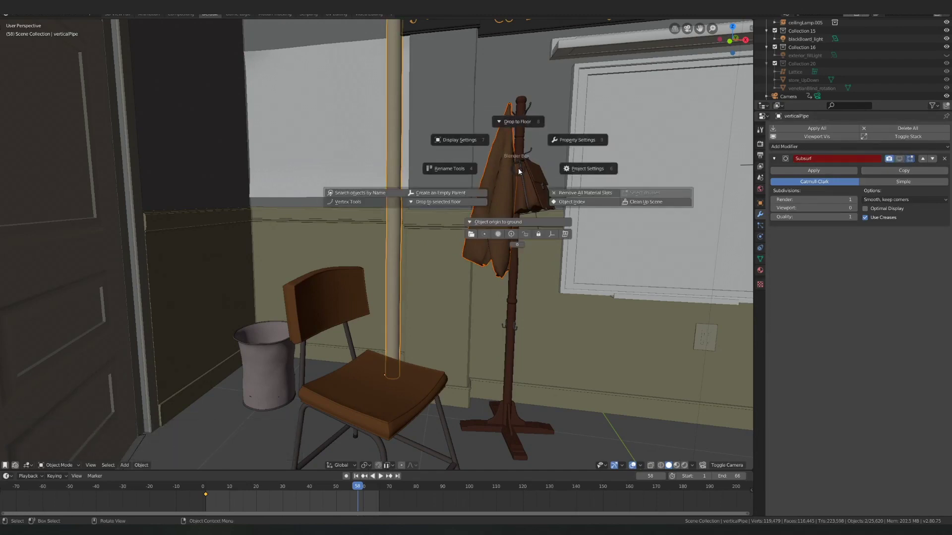
pyautogui.click(676, 154)
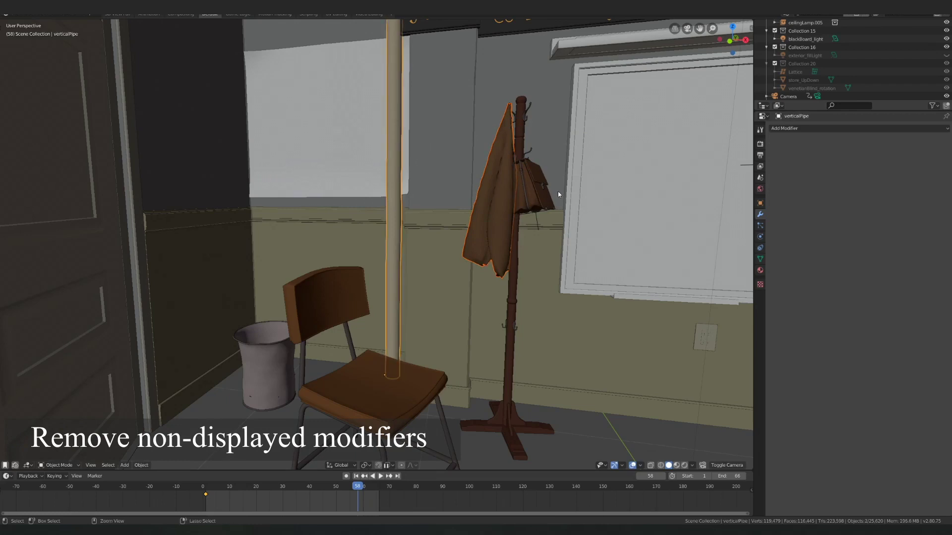
pyautogui.hotkey('ctrl', 'z')
pyautogui.hotkey('shift', 'q')
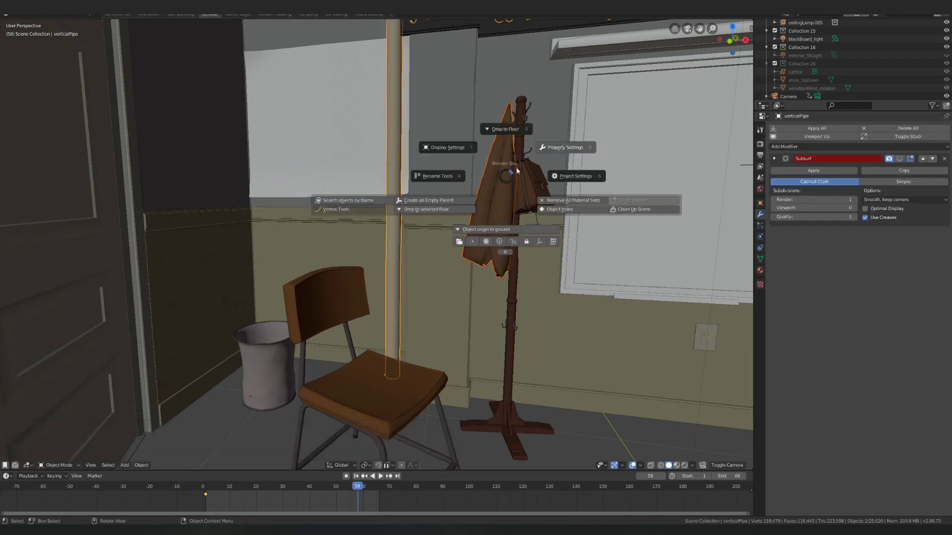
pyautogui.press('Escape')
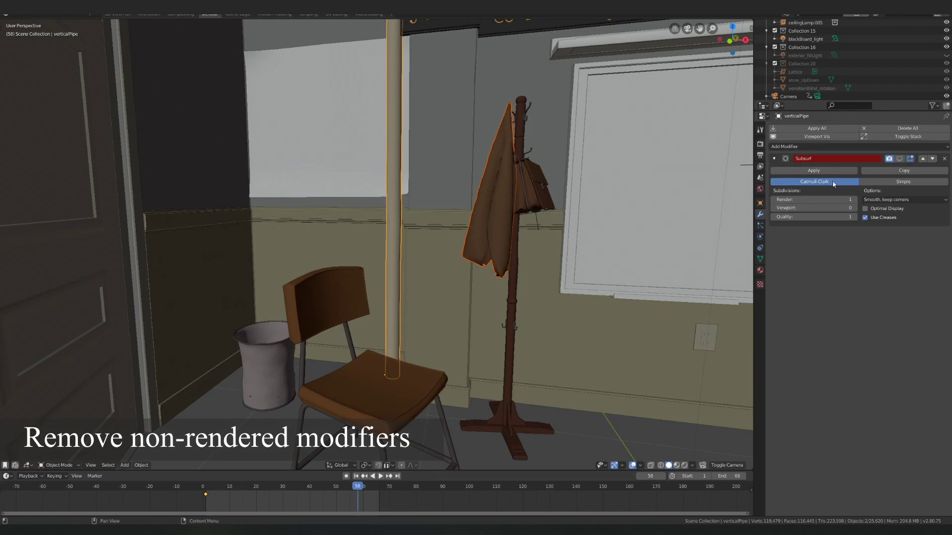
pyautogui.click(507, 184)
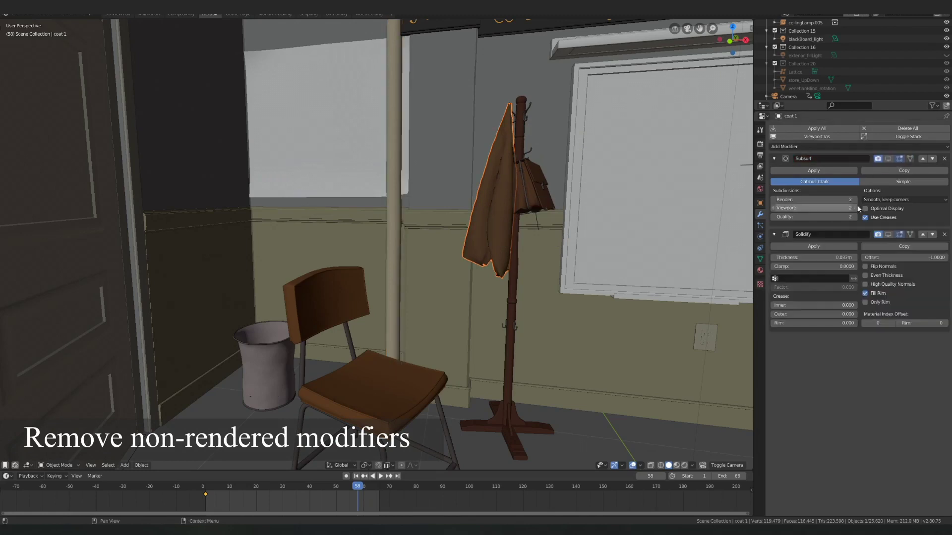
pyautogui.click(887, 236)
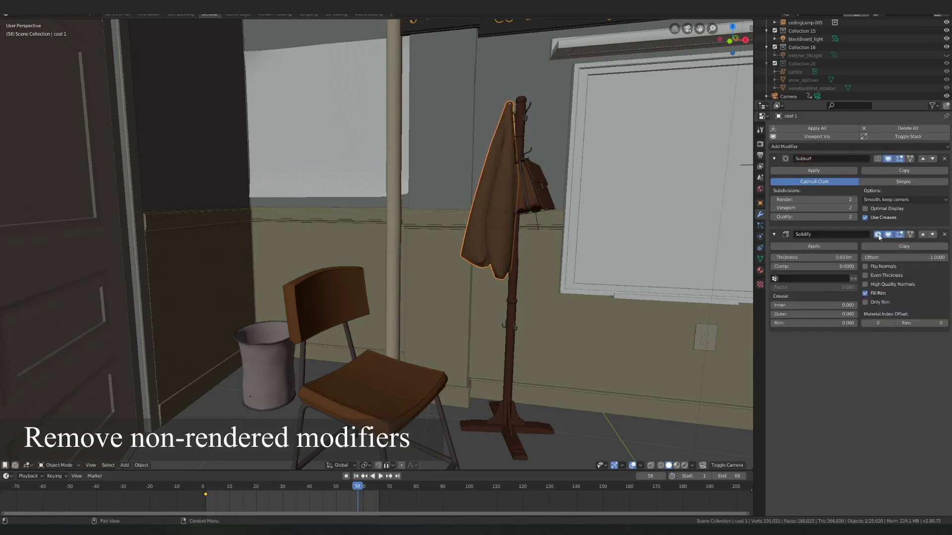
pyautogui.hotkey('shift', 'q')
pyautogui.click(483, 201)
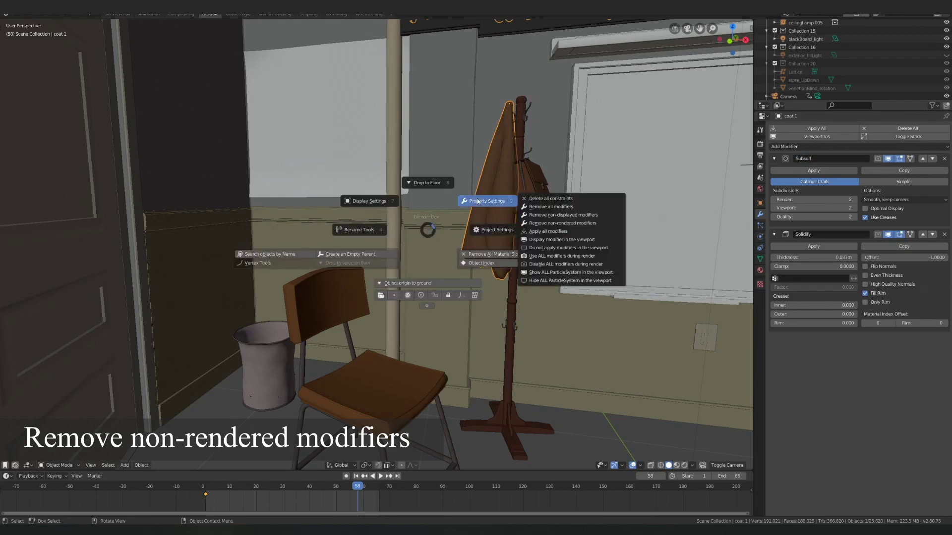
pyautogui.click(588, 224)
pyautogui.click(396, 152)
pyautogui.hotkey('shift', 'q')
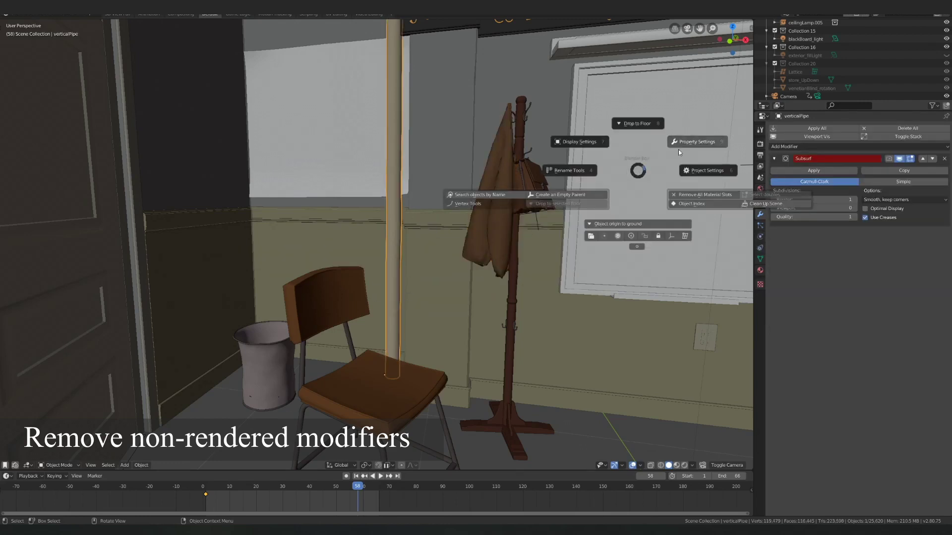
pyautogui.click(694, 143)
pyautogui.click(782, 163)
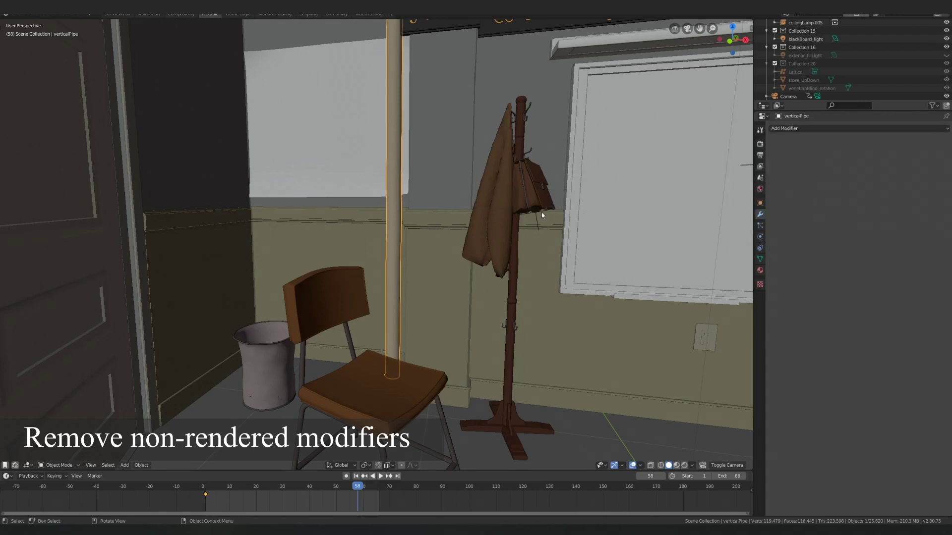
pyautogui.click(517, 226)
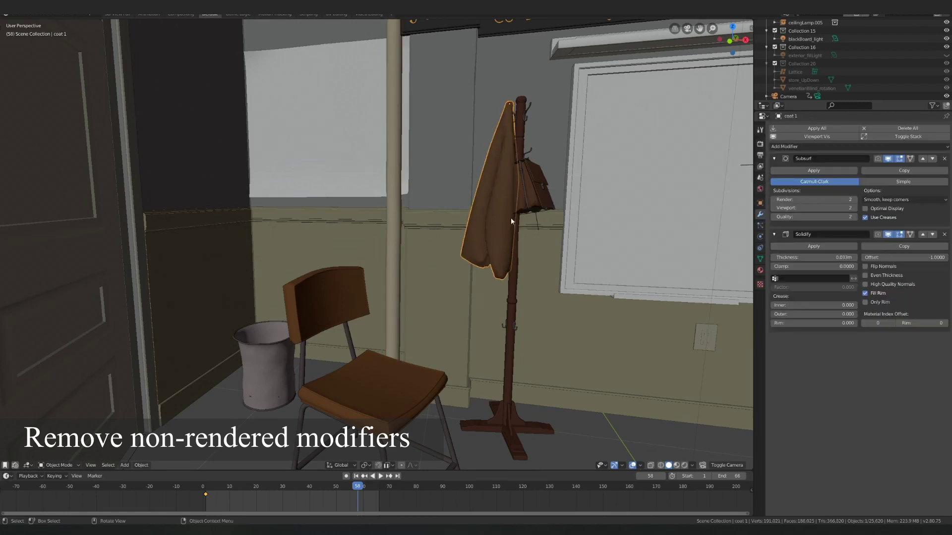
pyautogui.click(391, 148)
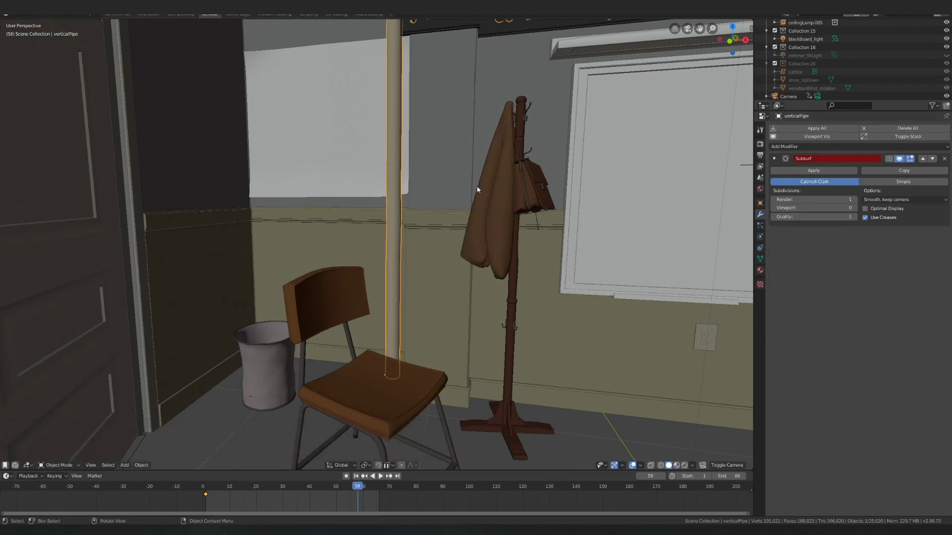
pyautogui.click(497, 190)
pyautogui.hotkey('shift', 'q')
pyautogui.click(555, 161)
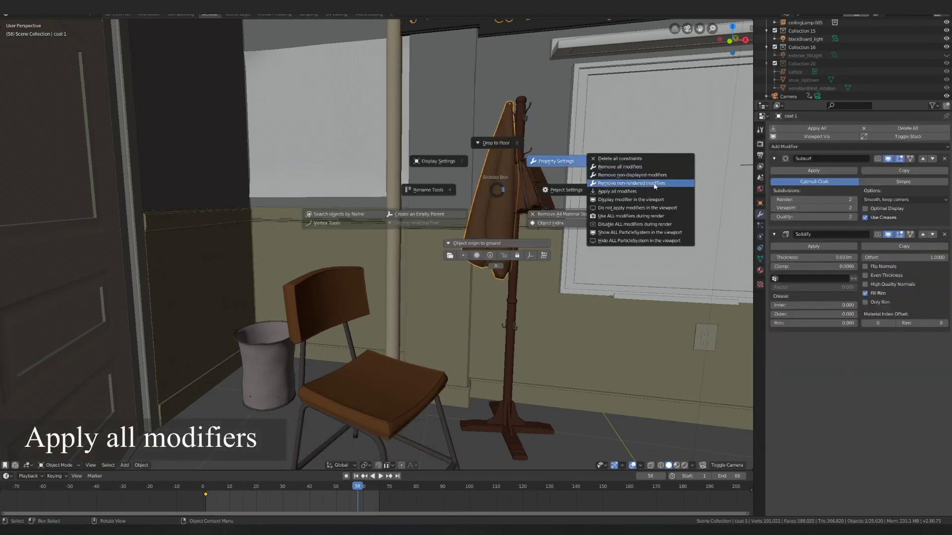
# Step: Apply all the coat's modifiers, then hide verticalPipe's modifiers in the viewport
pyautogui.click(639, 192)
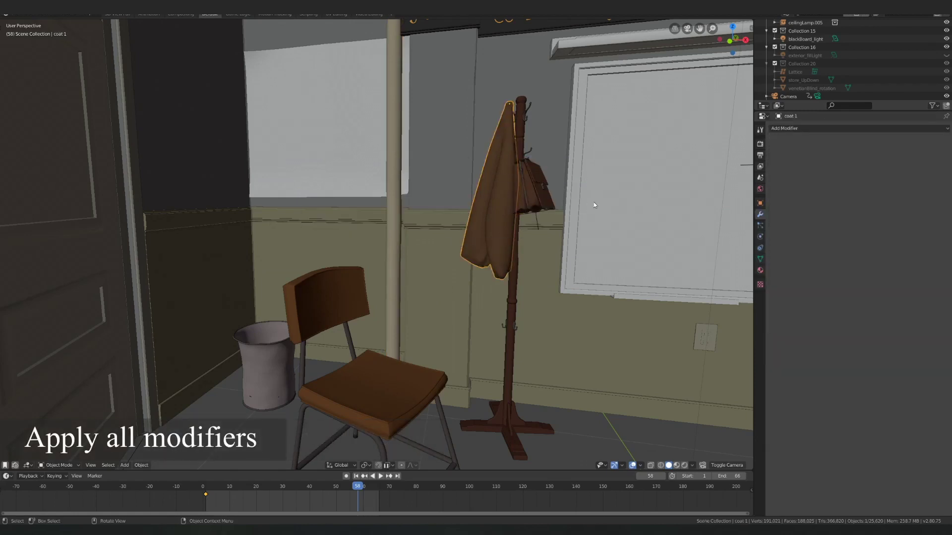
pyautogui.click(479, 192)
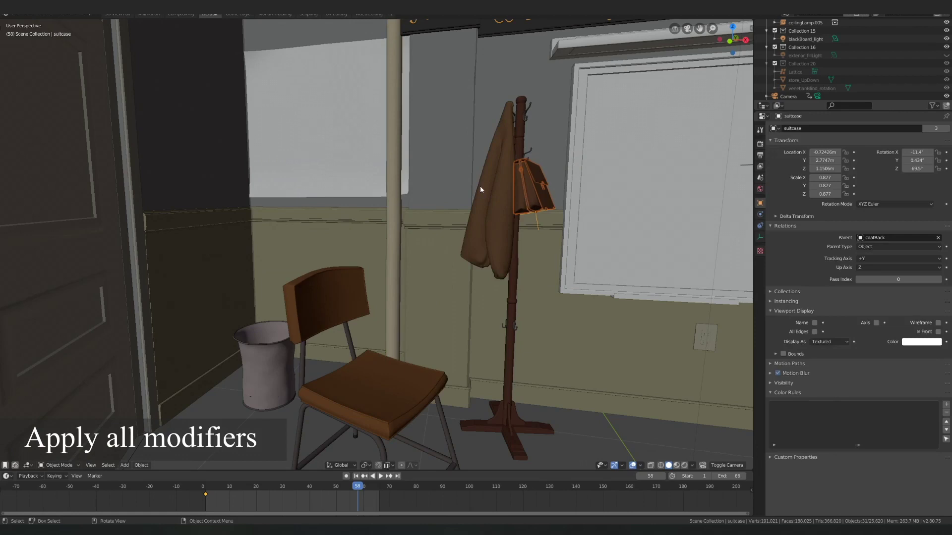
pyautogui.click(481, 186)
pyautogui.press('q')
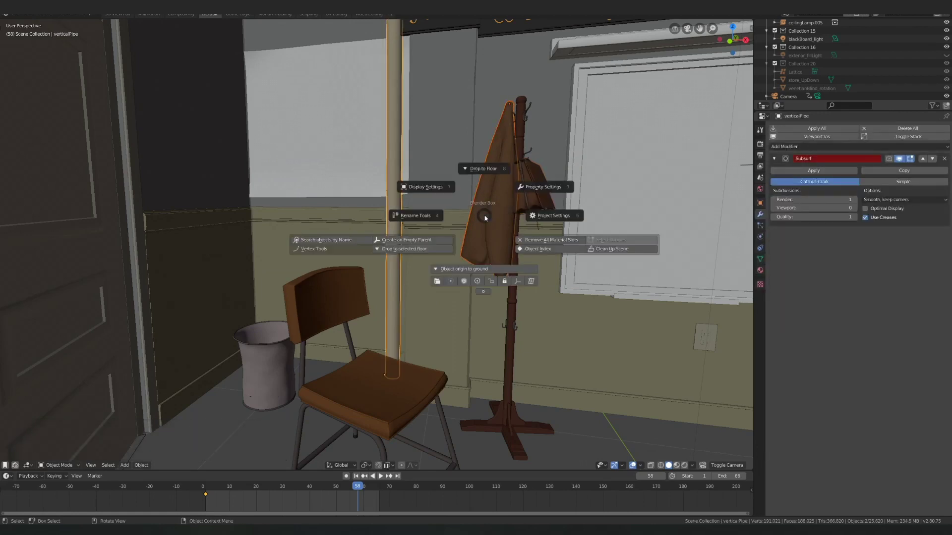
pyautogui.click(544, 188)
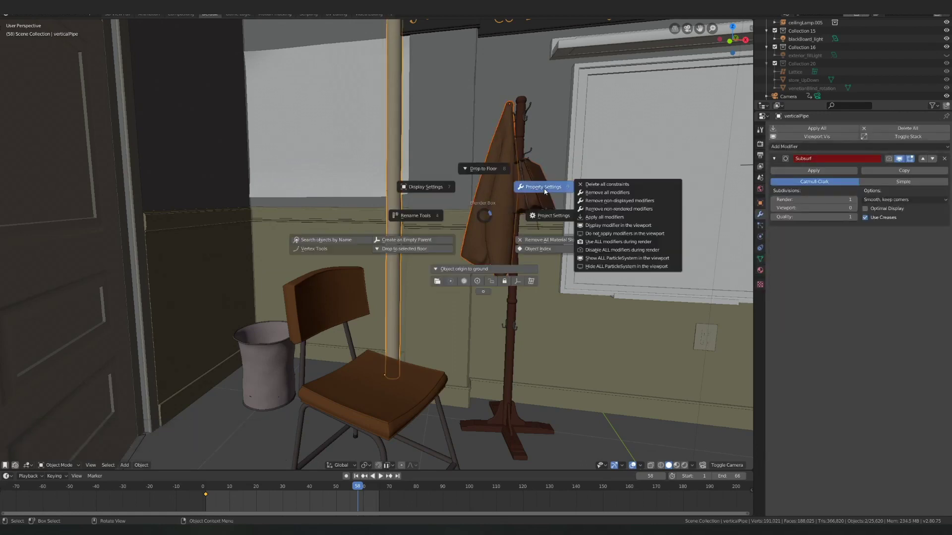
pyautogui.click(647, 234)
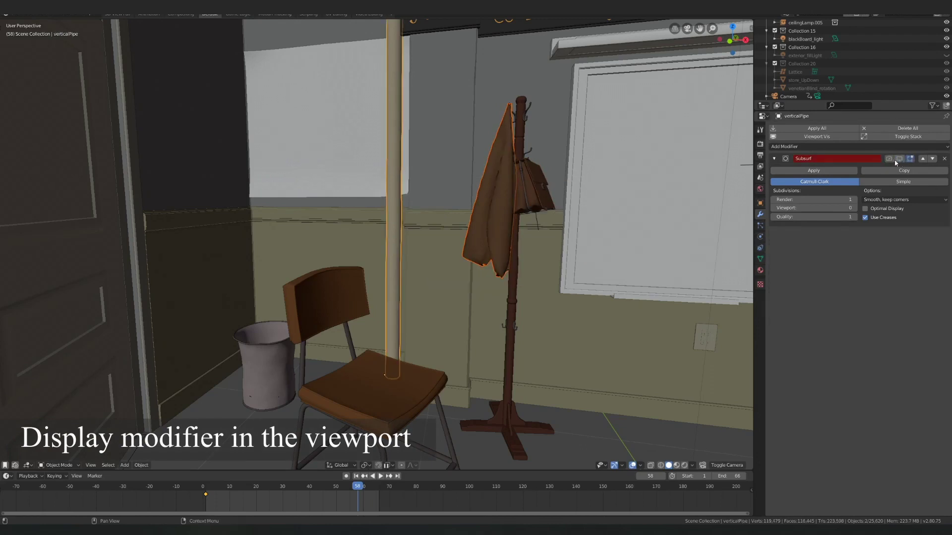
# Step: Show verticalPipe's Subsurf in the viewport again and reselect the coat
pyautogui.press('w')
pyautogui.click(493, 186)
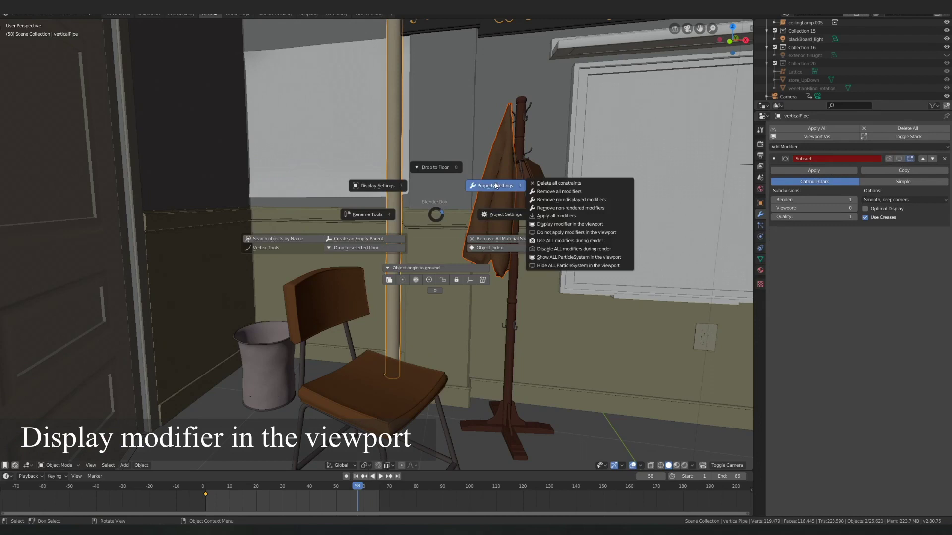
pyautogui.click(577, 228)
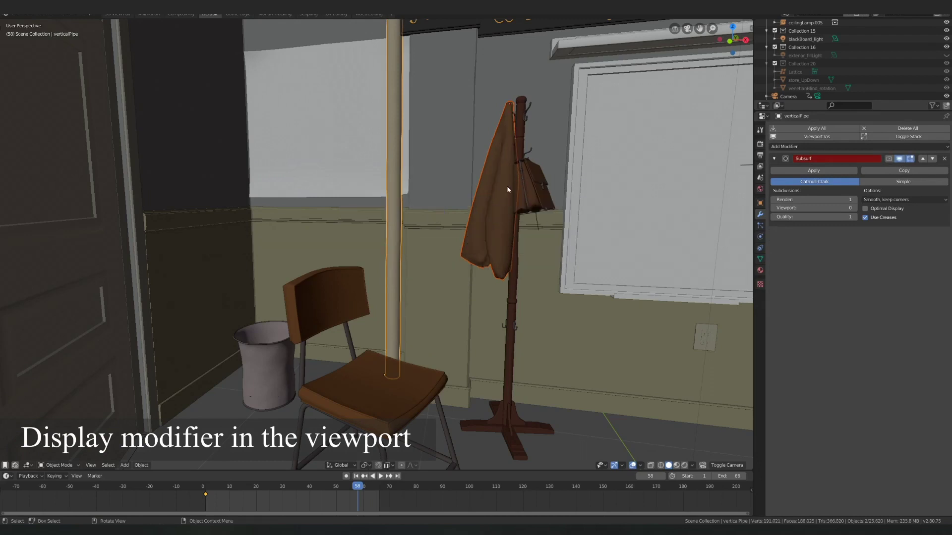
pyautogui.click(504, 198)
pyautogui.scroll(3, 504, 198)
# Step: Hide the coat's modifiers in the viewport, then display them again
pyautogui.press('w')
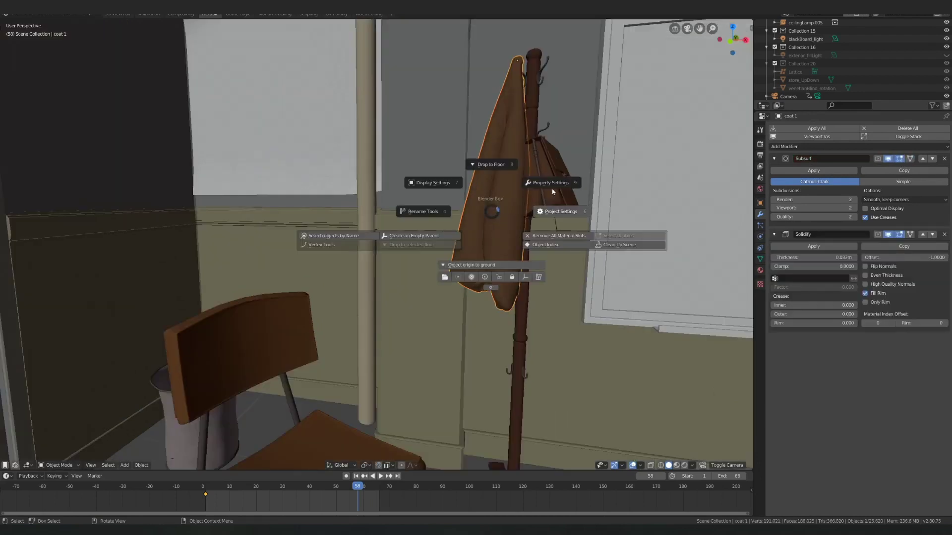
pyautogui.click(556, 183)
pyautogui.click(618, 229)
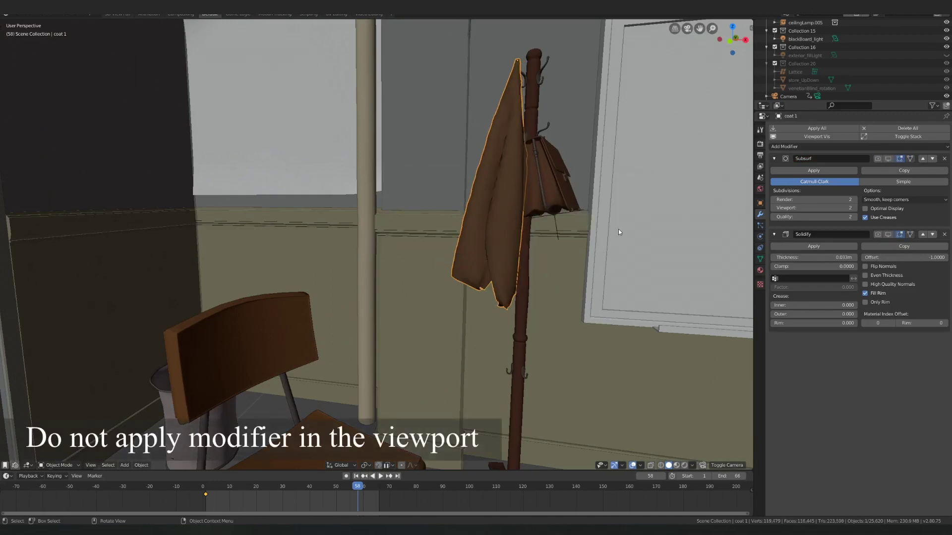
pyautogui.press('w')
pyautogui.click(593, 206)
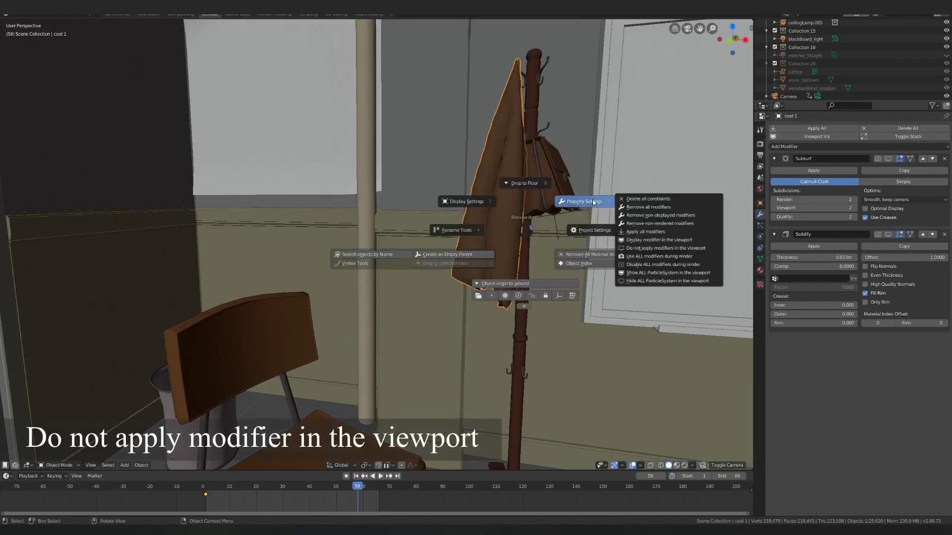
pyautogui.click(690, 241)
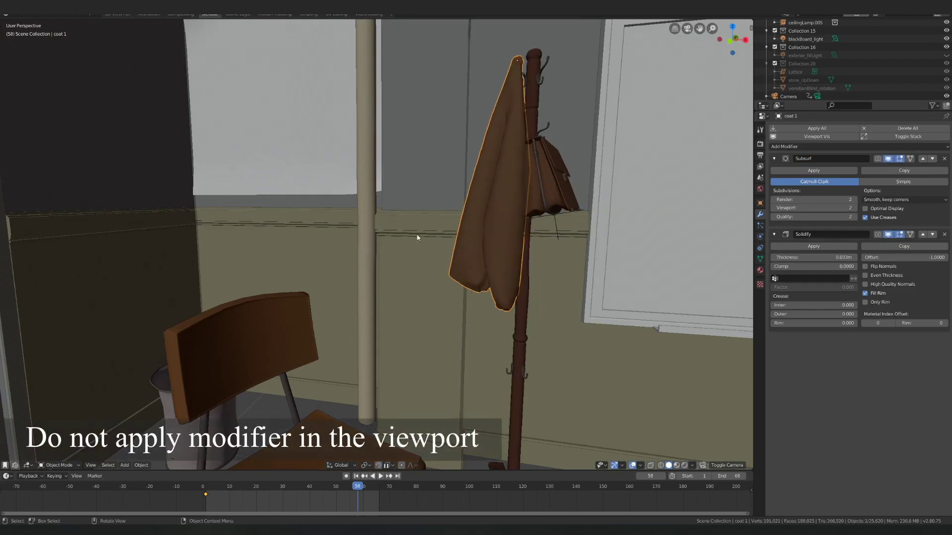
# Step: Select the vertical pipe and disable, then re-enable, all its modifiers for rendering
pyautogui.click(361, 163)
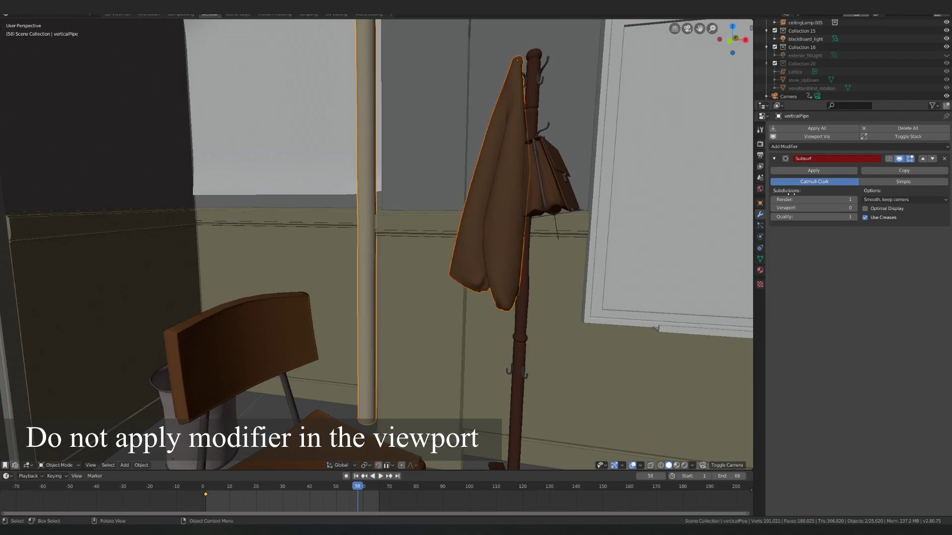
pyautogui.click(535, 227)
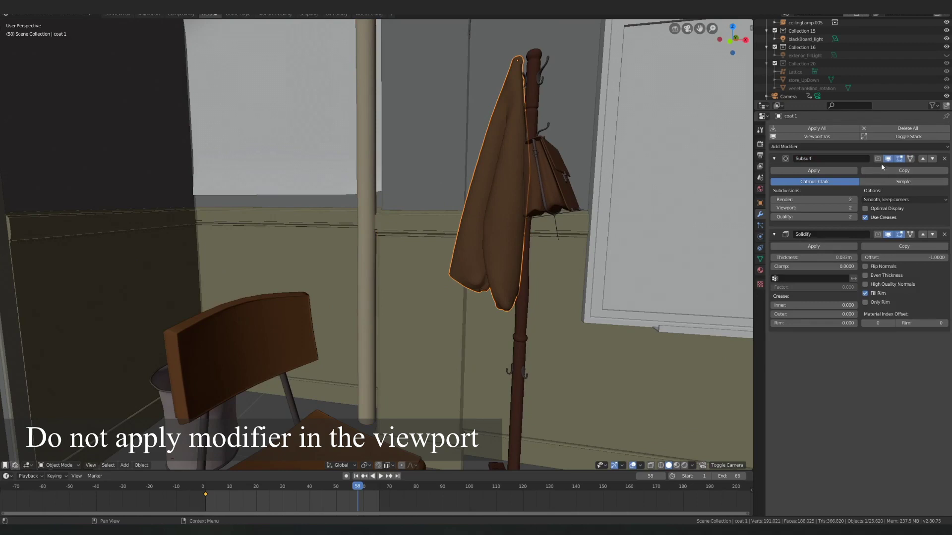
pyautogui.click(365, 148)
pyautogui.press('q')
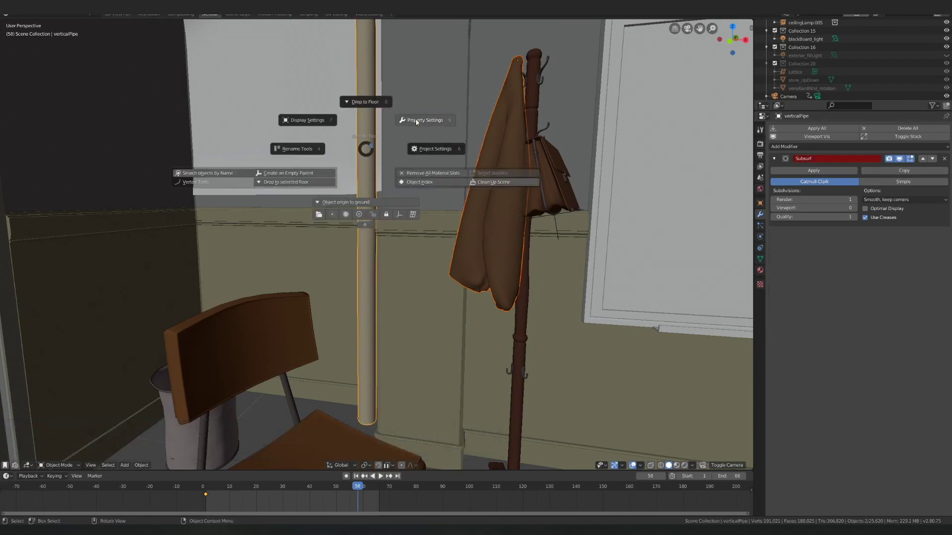
pyautogui.click(417, 122)
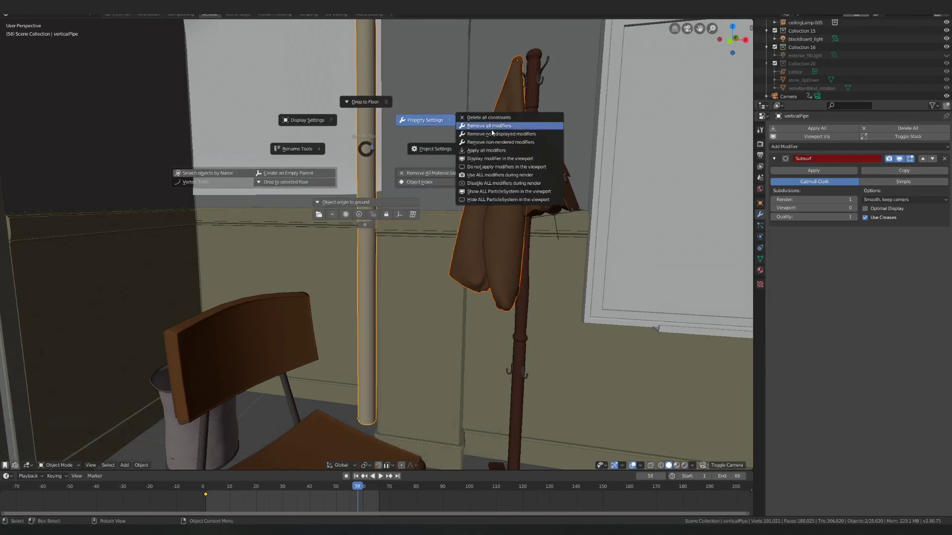
pyautogui.click(492, 183)
pyautogui.press('q')
pyautogui.click(539, 159)
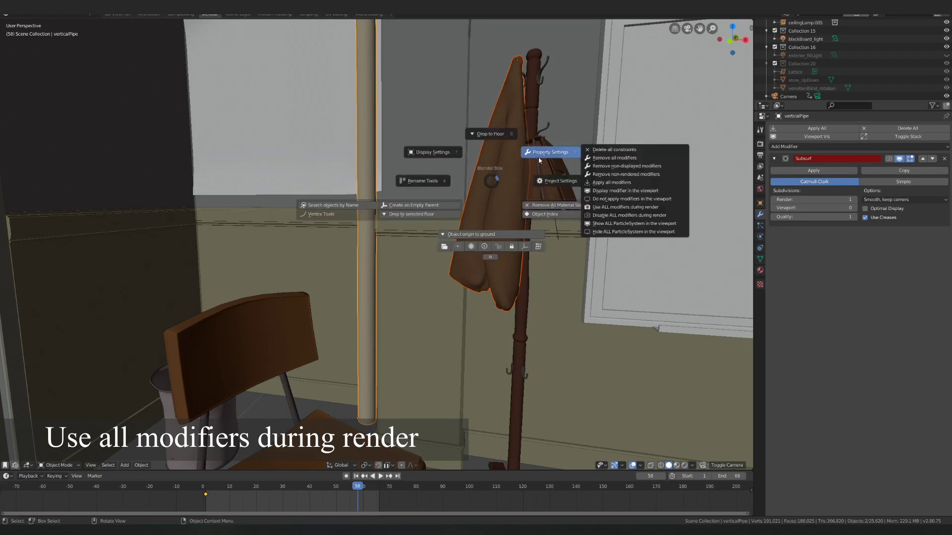
pyautogui.click(622, 207)
# Step: Disable all of the vertical pipe's modifiers during render once more
pyautogui.press('q')
pyautogui.click(535, 177)
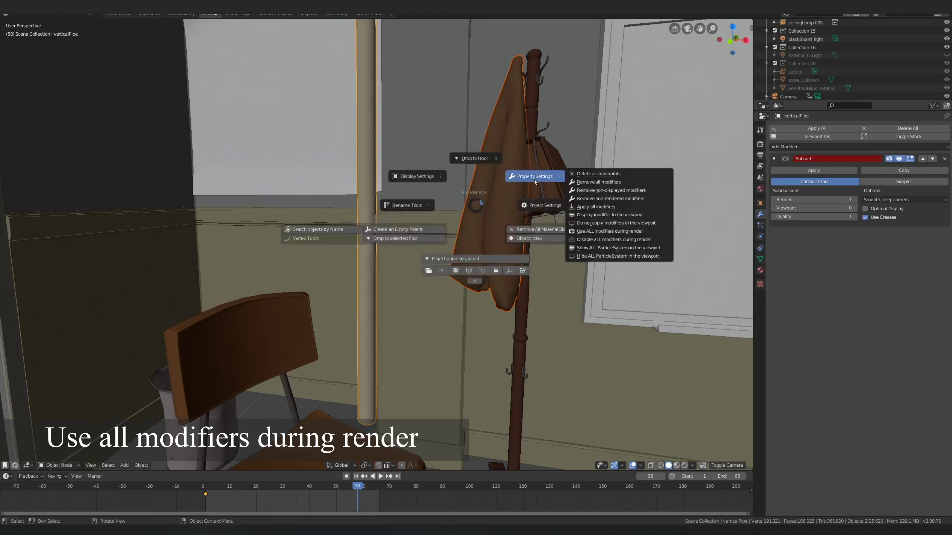
pyautogui.click(605, 240)
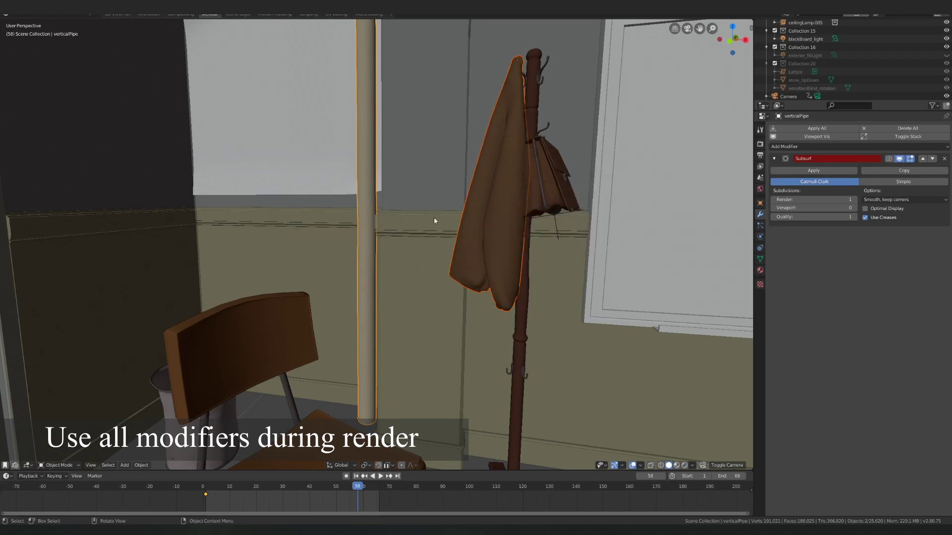
pyautogui.press('q')
pyautogui.click(493, 190)
# Step: Turn the pipe's render modifiers back on, then frame one of the chair arrays
pyautogui.click(591, 245)
pyautogui.moveTo(548, 178)
pyautogui.mouseDown(button='middle')
pyautogui.moveTo(552, 196)
pyautogui.moveTo(484, 187)
pyautogui.moveTo(456, 214)
pyautogui.moveTo(498, 229)
pyautogui.mouseUp(button='middle')
pyautogui.scroll(-10, 563, 180)
pyautogui.click(507, 178)
pyautogui.press('KP_Decimal')
pyautogui.scroll(-2, 456, 214)
# Step: Hide the particle chairs on the front plane, then on every other plane
pyautogui.keyDown('shift'); pyautogui.click(498, 229); pyautogui.keyUp('shift')
pyautogui.rightClick(498, 231)
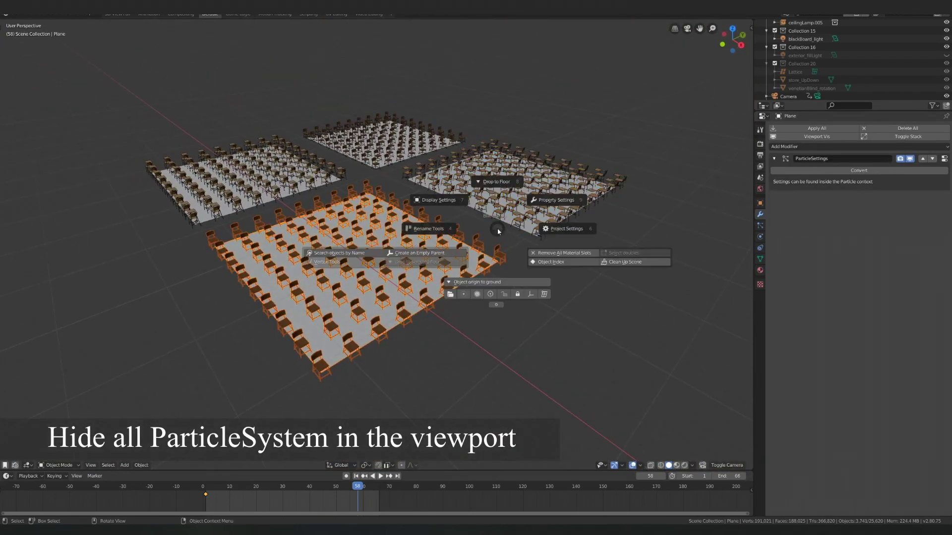
pyautogui.click(555, 200)
pyautogui.click(620, 277)
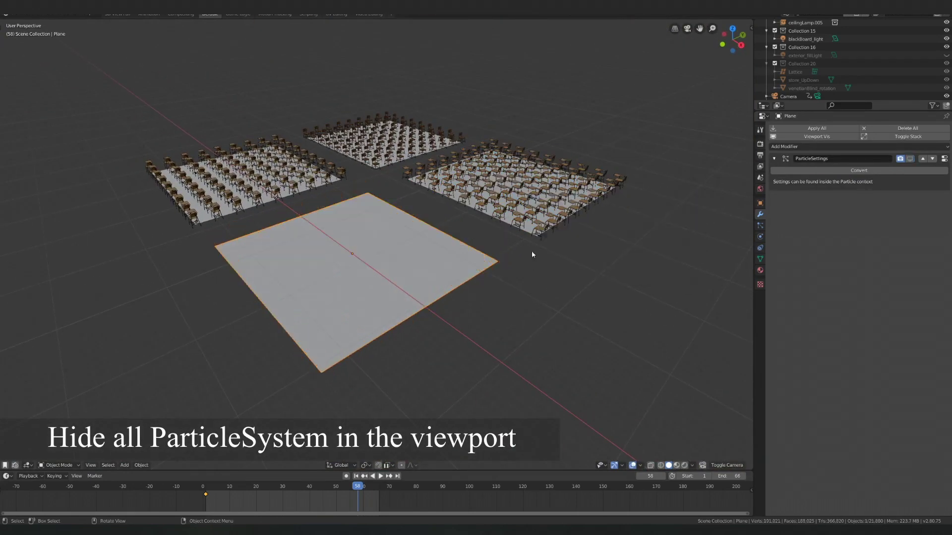
pyautogui.keyDown('shift'); pyautogui.click(432, 147); pyautogui.keyUp('shift')
pyautogui.rightClick(380, 139)
pyautogui.click(436, 111)
pyautogui.click(490, 219)
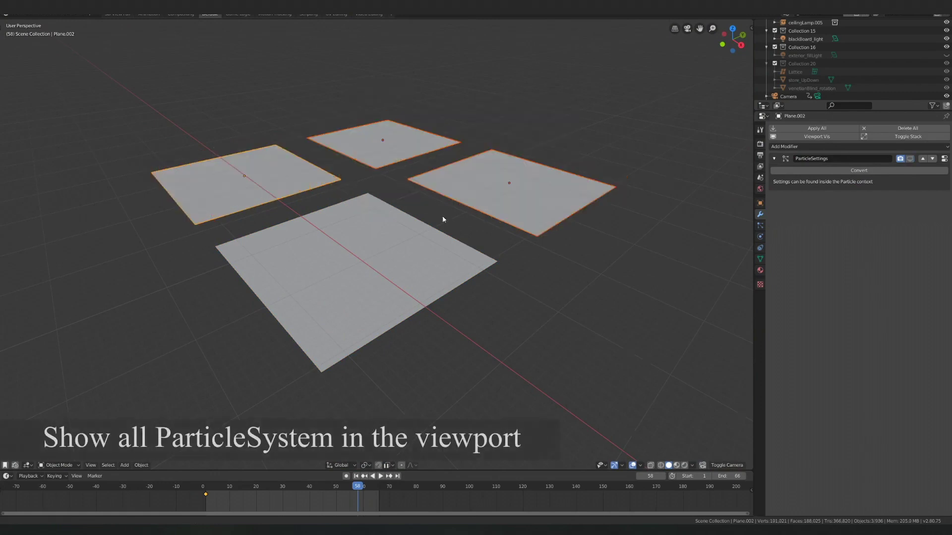
pyautogui.keyDown('shift'); pyautogui.moveTo(443, 219); pyautogui.dragTo(479, 228, button='middle'); pyautogui.keyUp('shift')
# Step: Show the particle chairs again on the front, left and right planes, then select all four
pyautogui.keyDown('shift'); pyautogui.click(486, 247); pyautogui.keyUp('shift')
pyautogui.rightClick(493, 204)
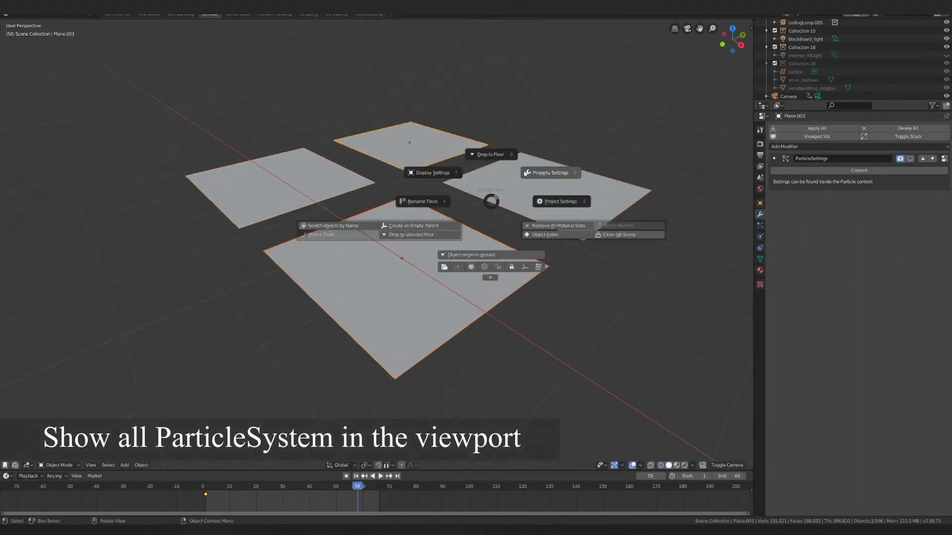
pyautogui.click(548, 174)
pyautogui.click(659, 246)
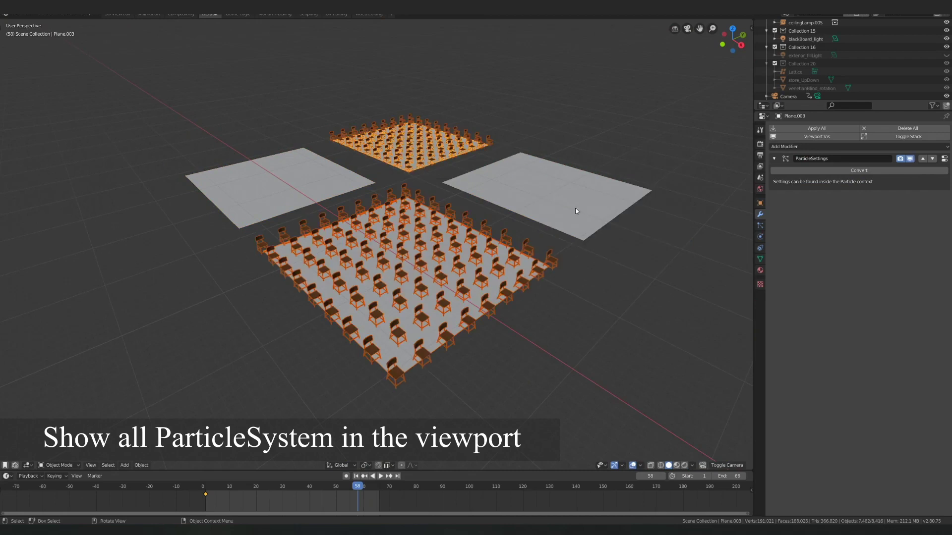
pyautogui.rightClick(550, 180)
pyautogui.click(609, 152)
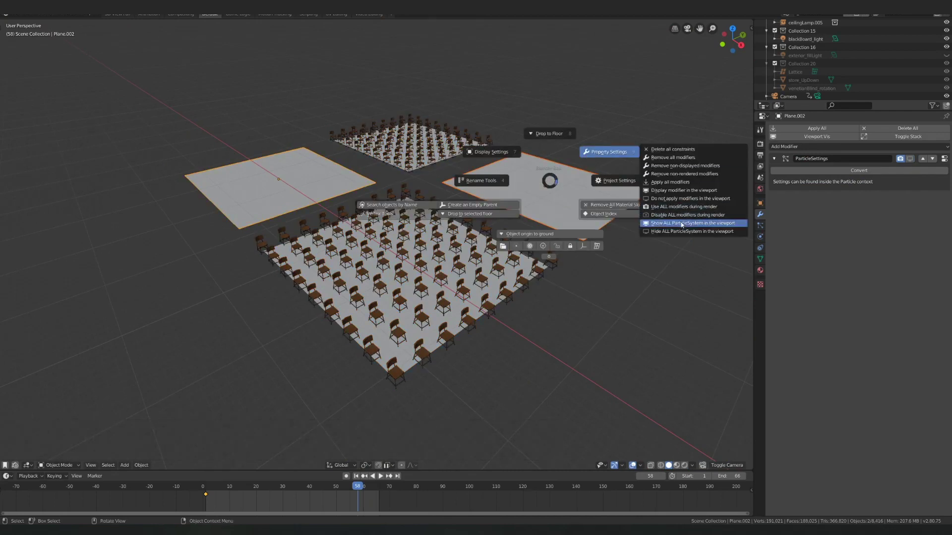
pyautogui.click(669, 223)
pyautogui.click(388, 267)
pyautogui.press('a')
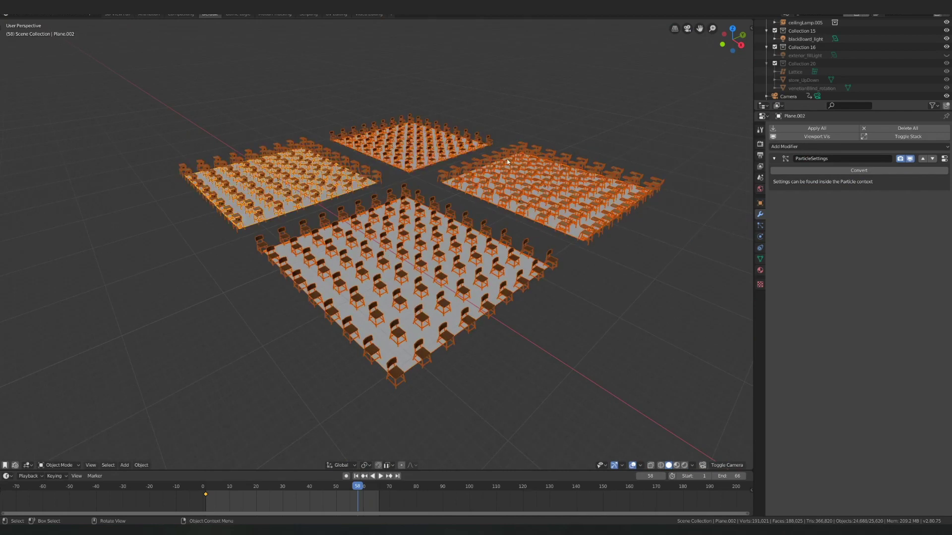